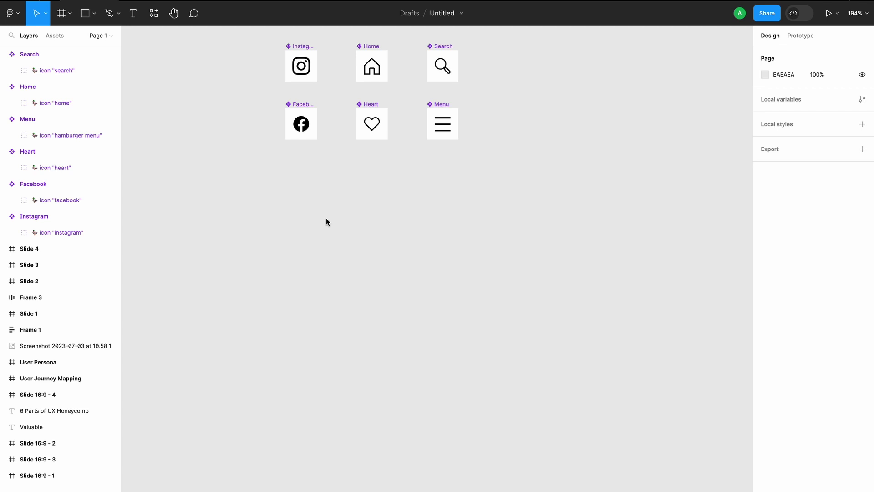
Create a frame below the icon components and size it to 32 × 32 with constrained proportions.
click(61, 13)
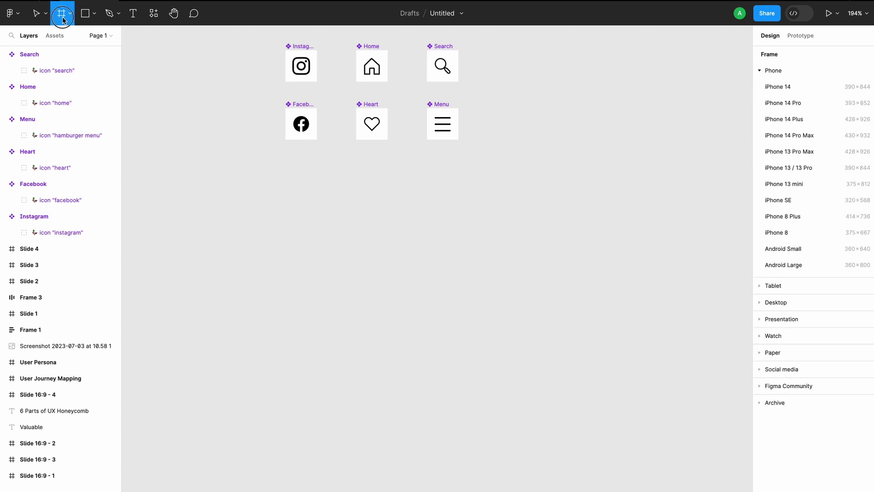
click(301, 215)
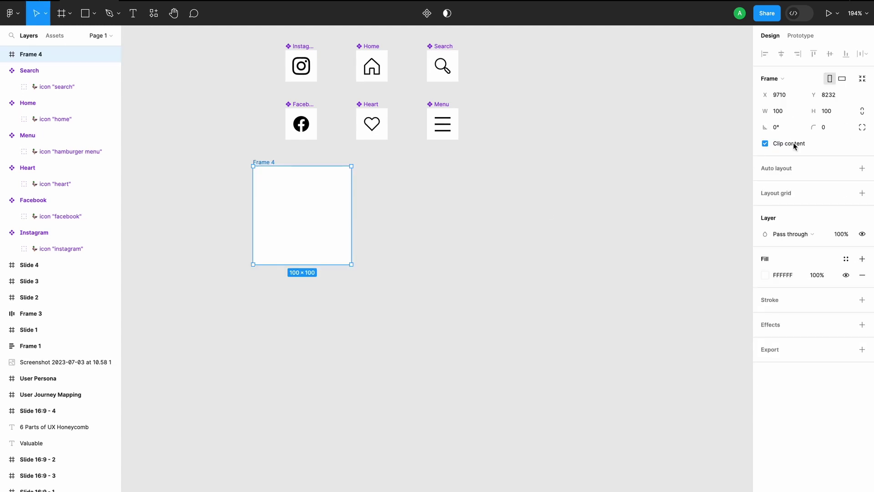
click(794, 111)
text(2)
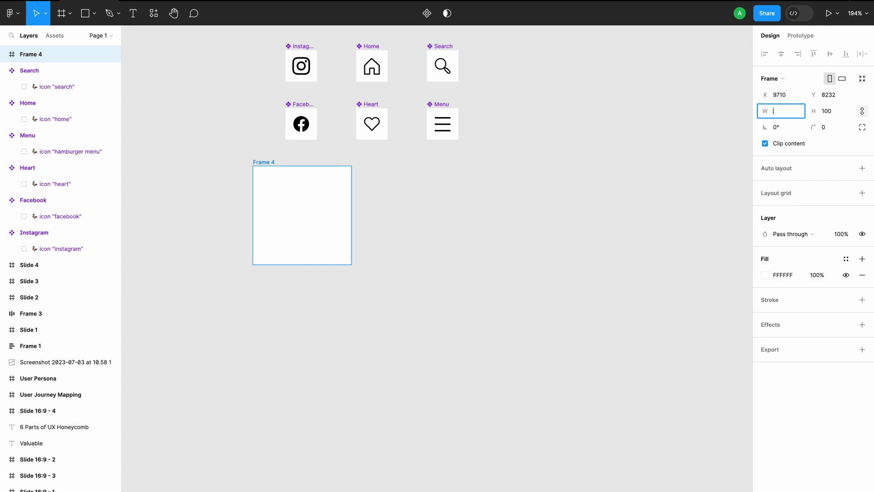
text(32)
key(Return)
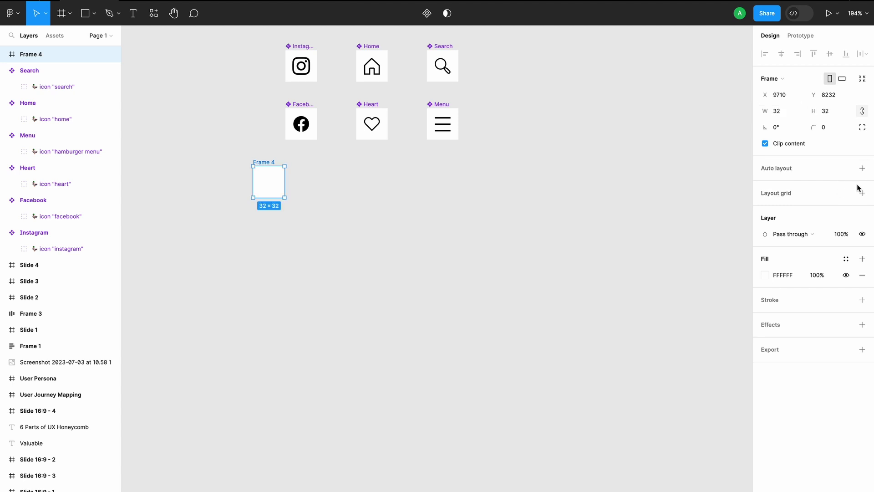
Add auto layout to the new frame with centred alignment, and make its width and height fixed.
click(862, 168)
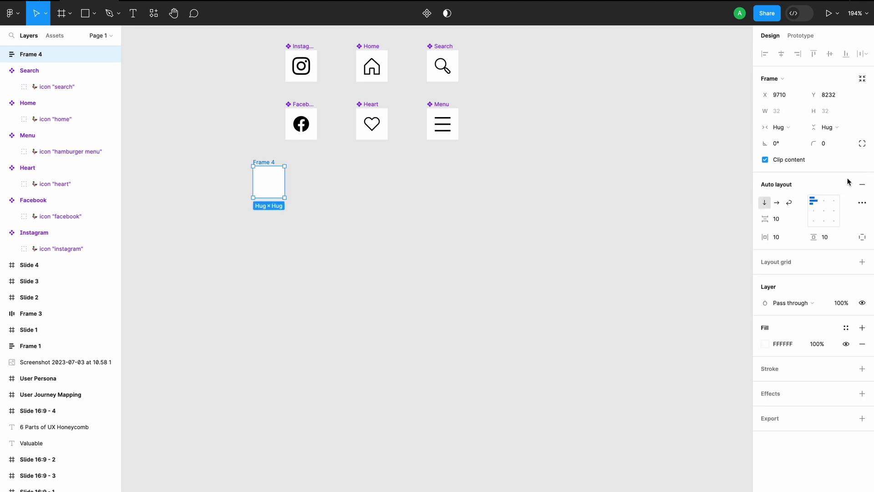
click(823, 210)
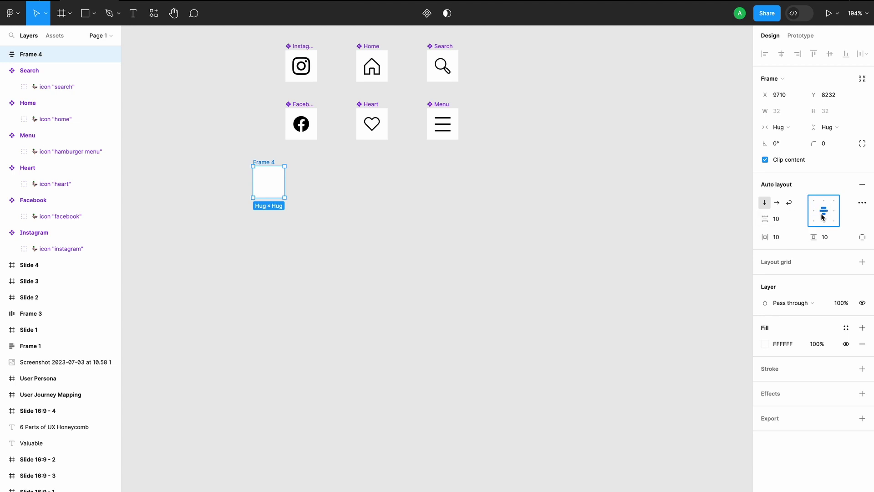
click(788, 132)
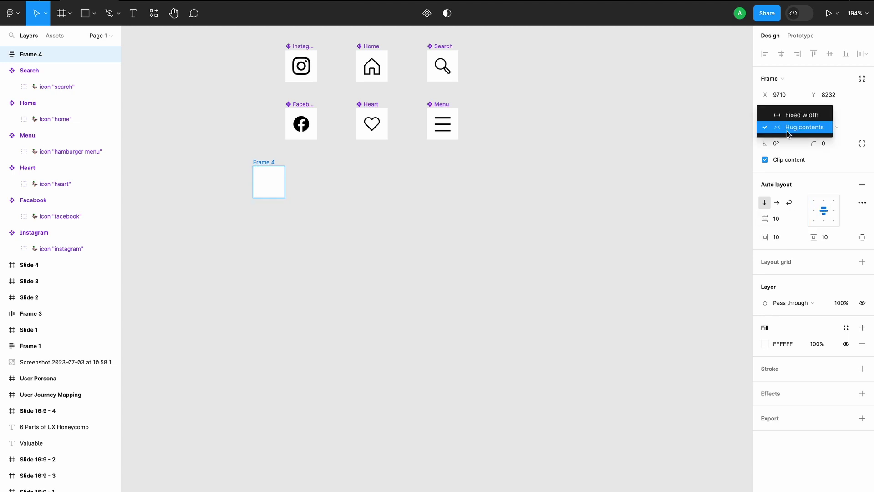
click(801, 114)
click(826, 127)
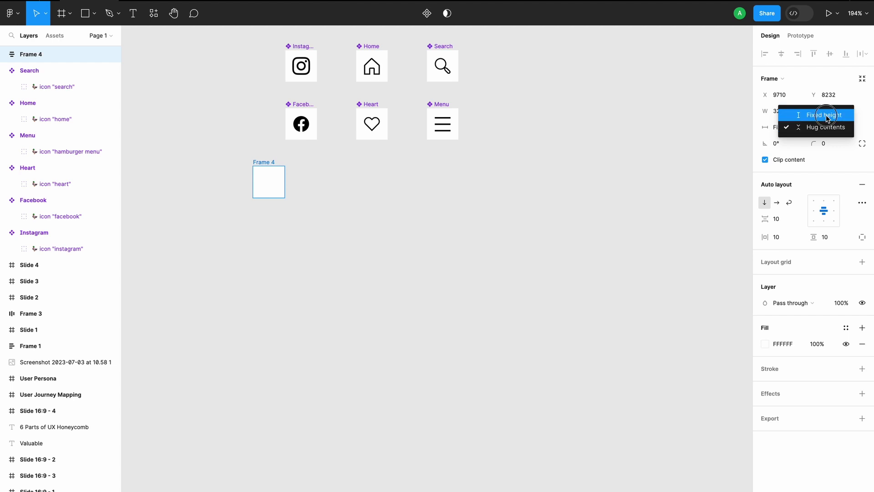
click(827, 115)
Position the empty frame directly beneath the Heart icon and rename it "Animation Icon".
drag(267, 162, 373, 182)
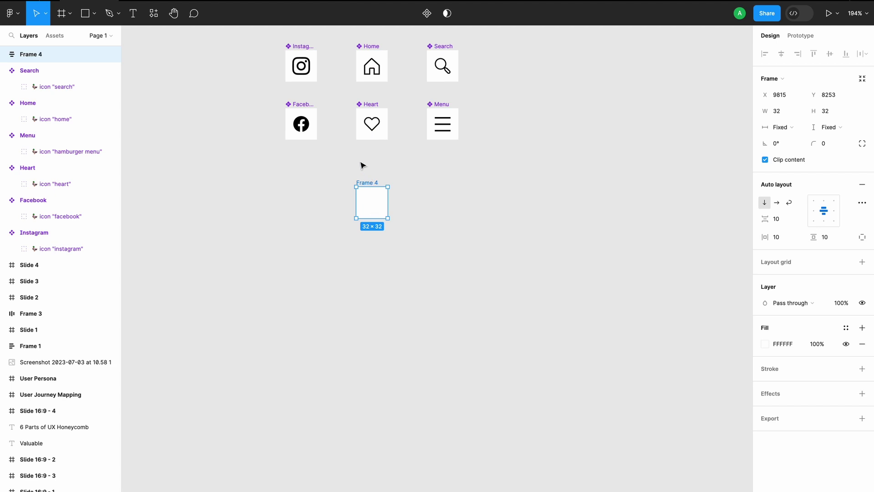
double_click(368, 183)
text(Animation)
text( Icon)
key(Return)
Nest a new frame inside Animation Icon and size it to 32 × 32.
scroll(370, 196, up, 5)
scroll(369, 196, up, 3)
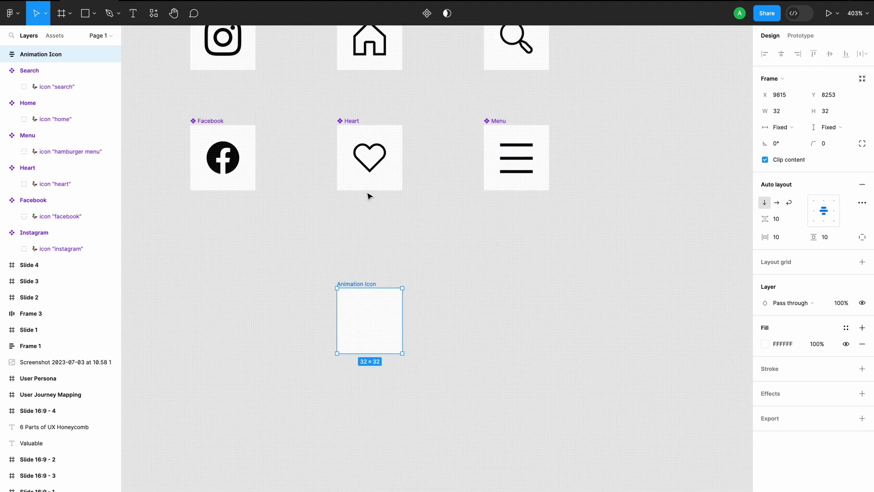
scroll(369, 195, down, 4)
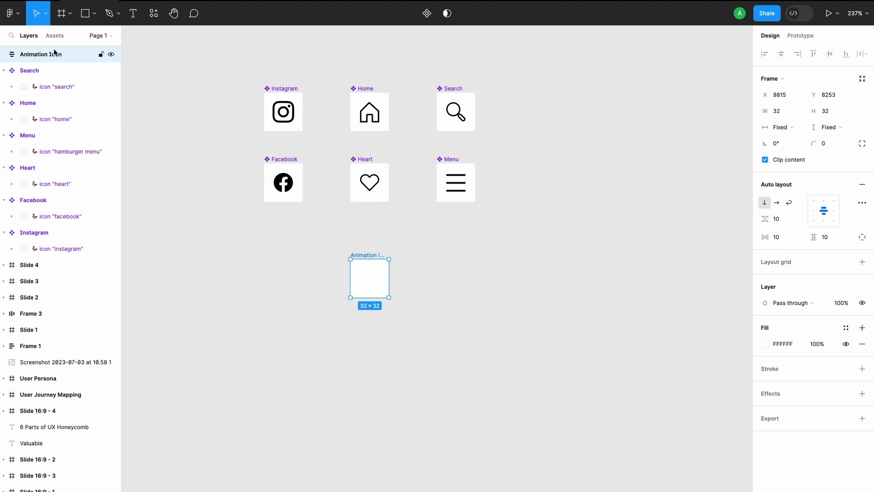
click(62, 13)
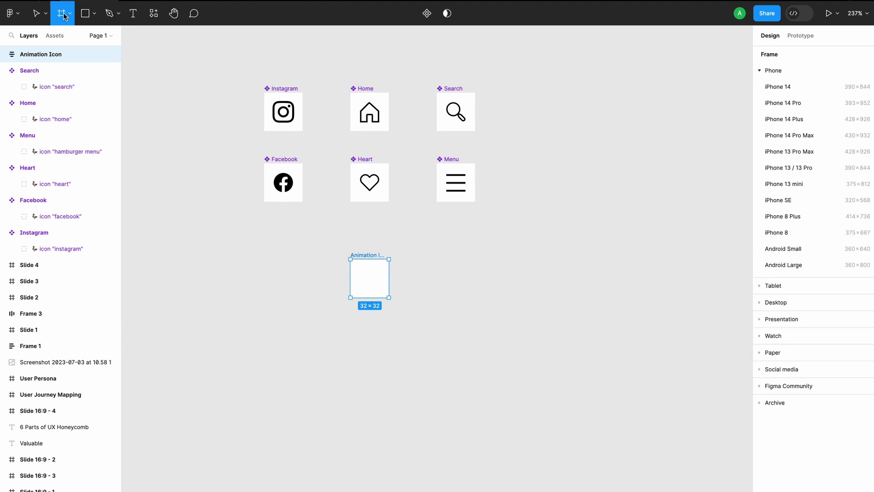
click(359, 271)
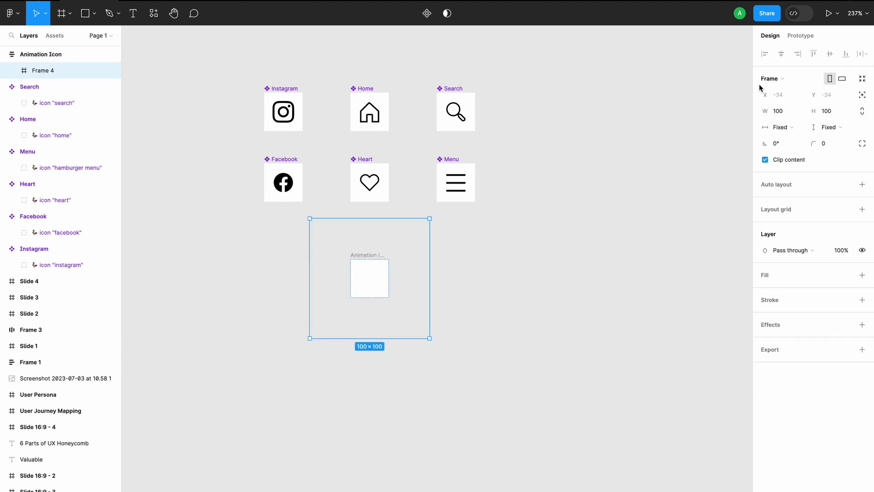
click(790, 115)
text(32)
key(Return)
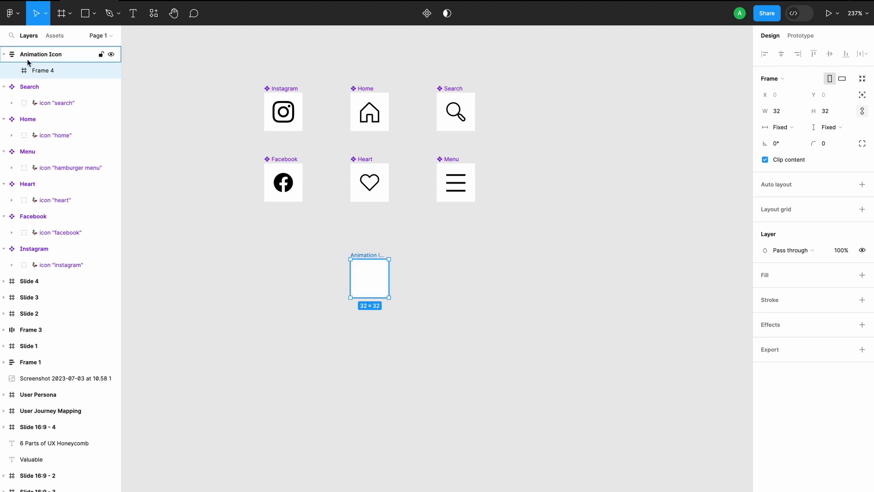
Rename the nested frame inside Animation Icon as "Animation Layer".
double_click(47, 70)
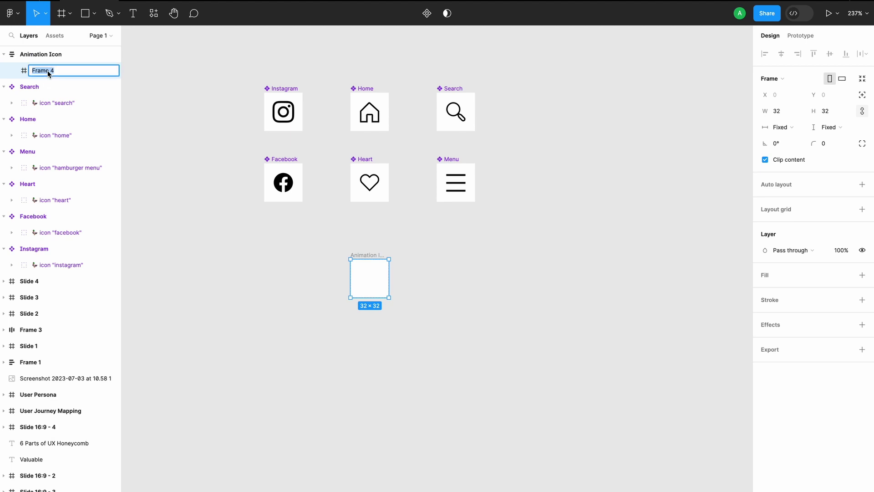
text(Animation Layer)
key(Return)
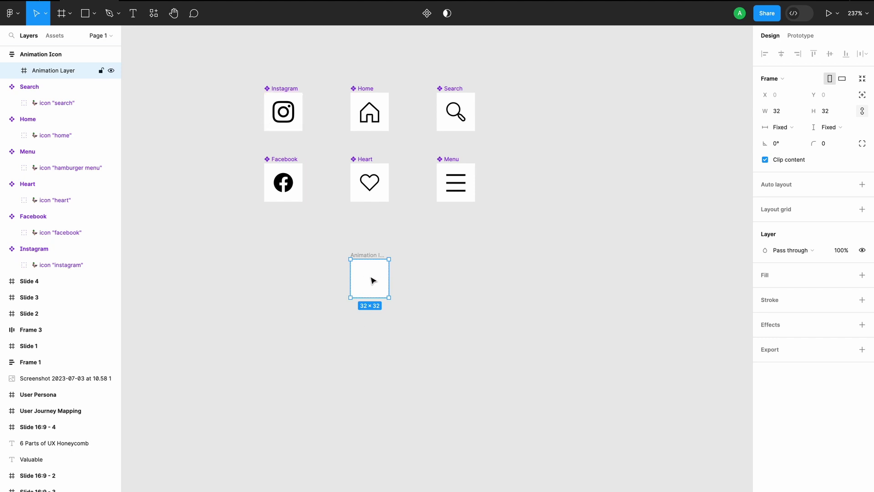
Place an instance of the Instagram icon inside Animation Layer and centre it horizontally and vertically.
drag(283, 112, 367, 276)
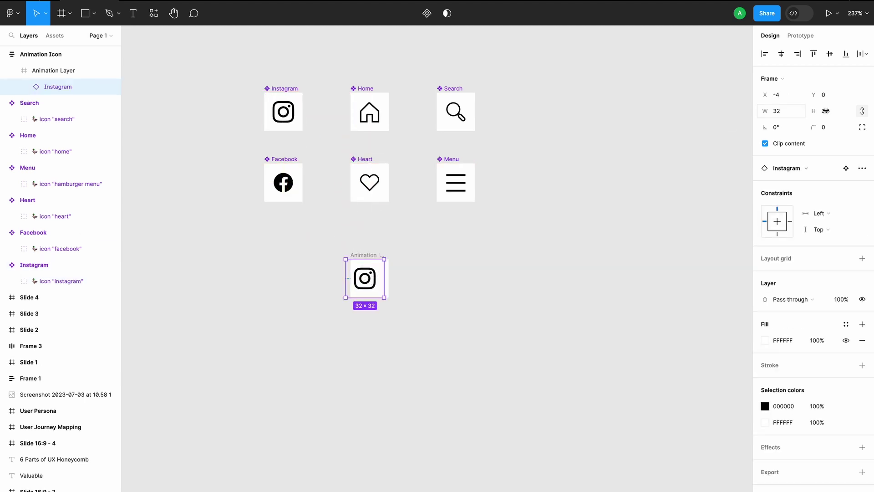
click(781, 54)
click(832, 55)
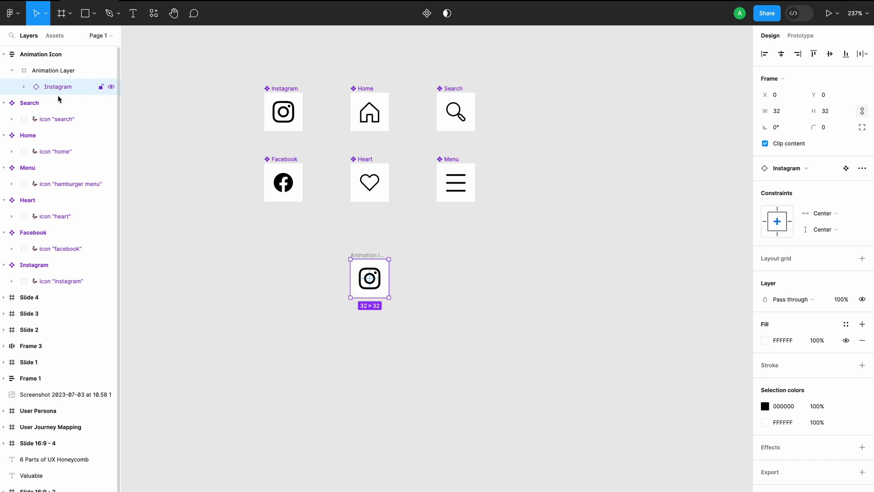
Set both the horizontal and vertical constraints of the nested Instagram instance to Scale.
click(28, 56)
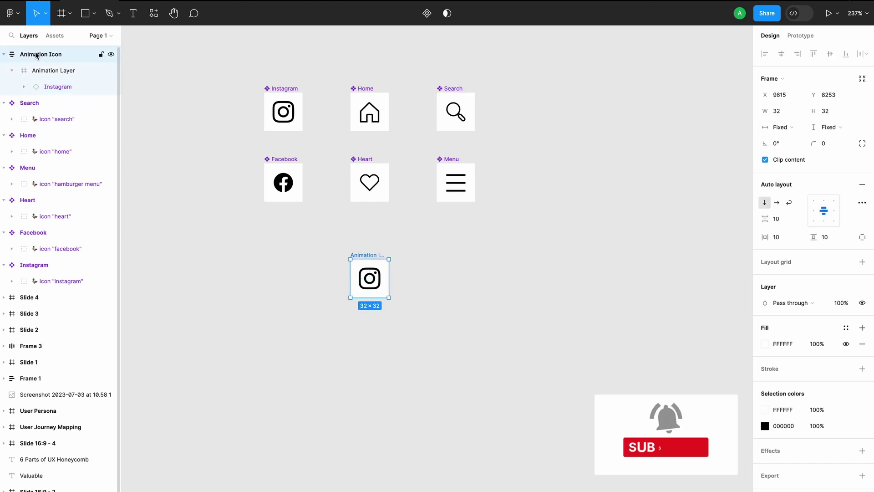
click(43, 74)
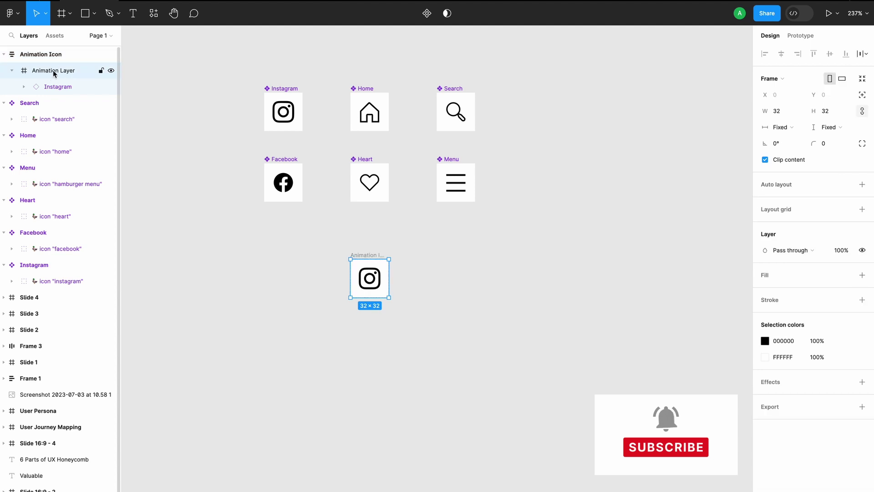
click(55, 86)
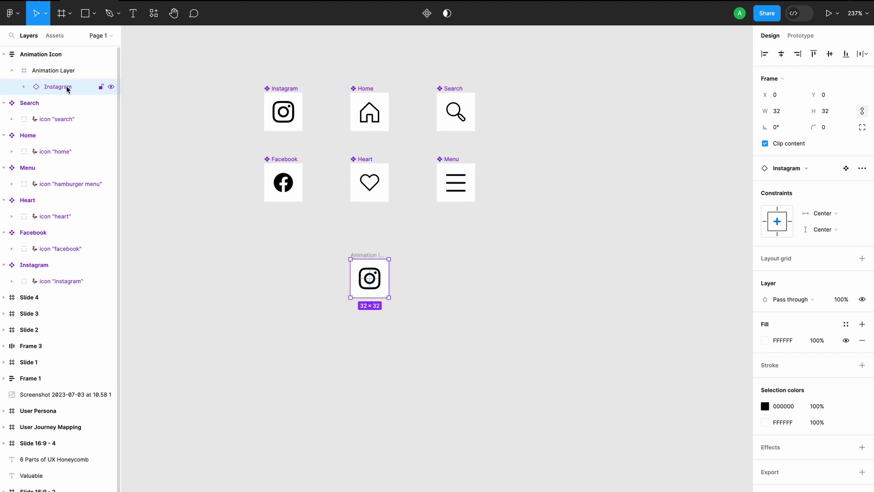
click(831, 214)
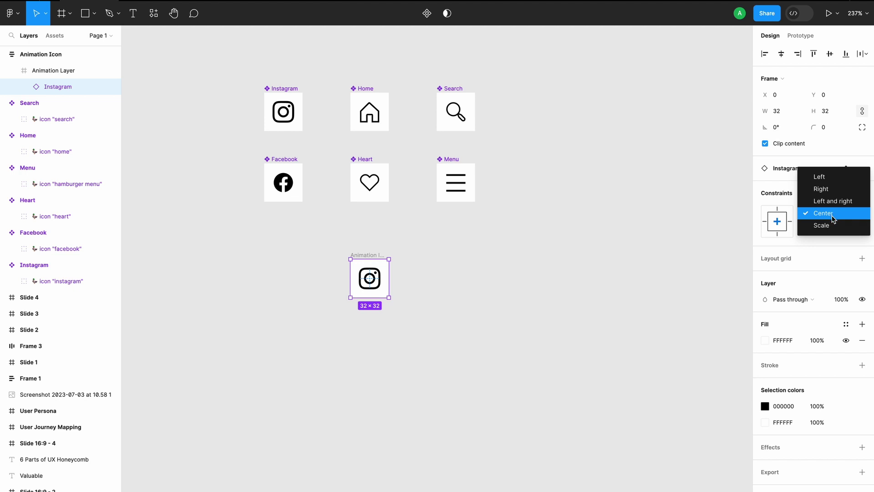
click(828, 225)
click(826, 229)
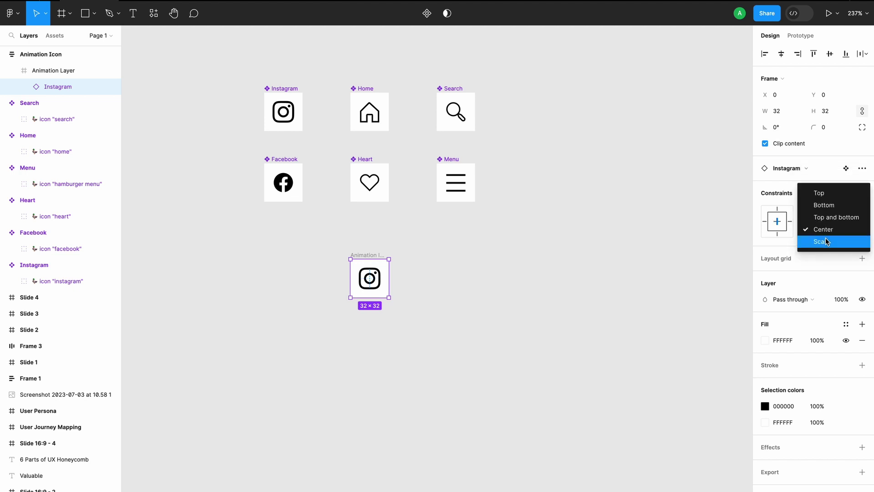
click(828, 242)
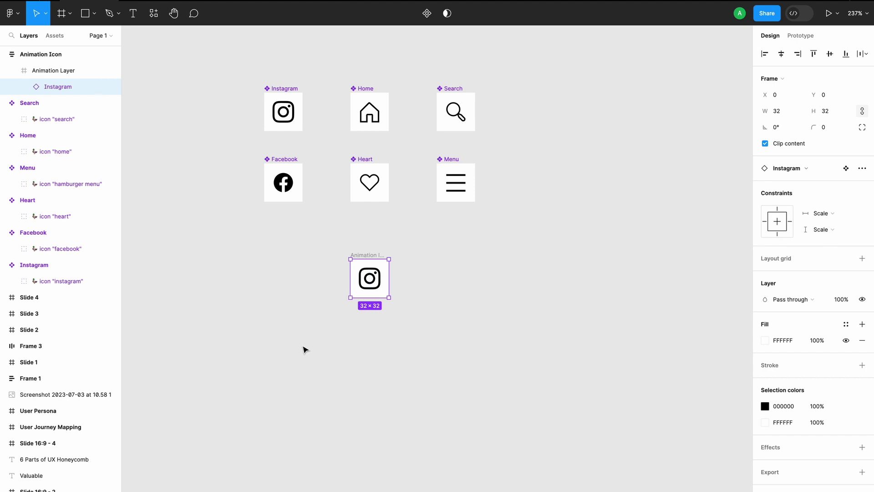
Convert the Animation Icon frame into a component and collapse Animation Layer in the layer list.
click(57, 70)
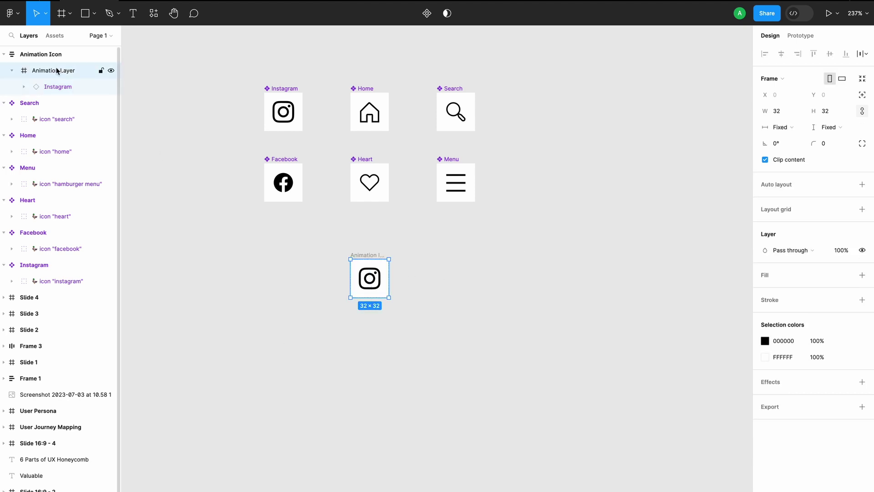
click(414, 285)
click(377, 254)
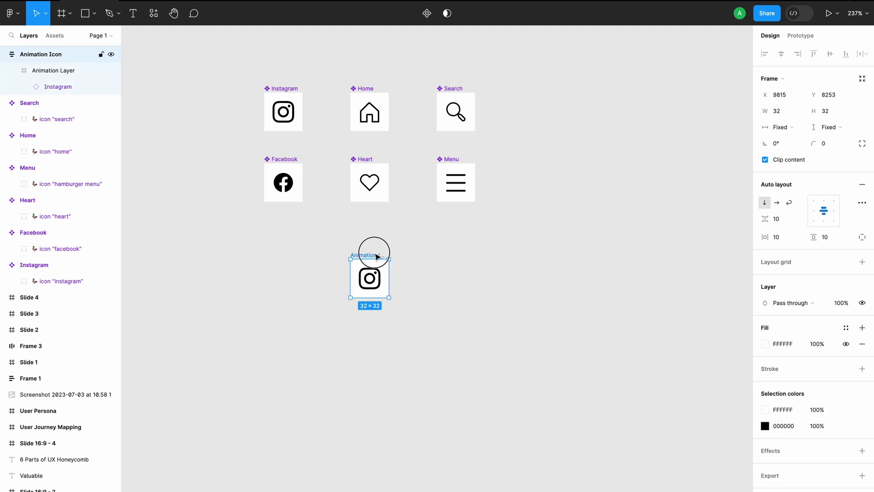
scroll(377, 255, down, 3)
scroll(376, 256, left, 3)
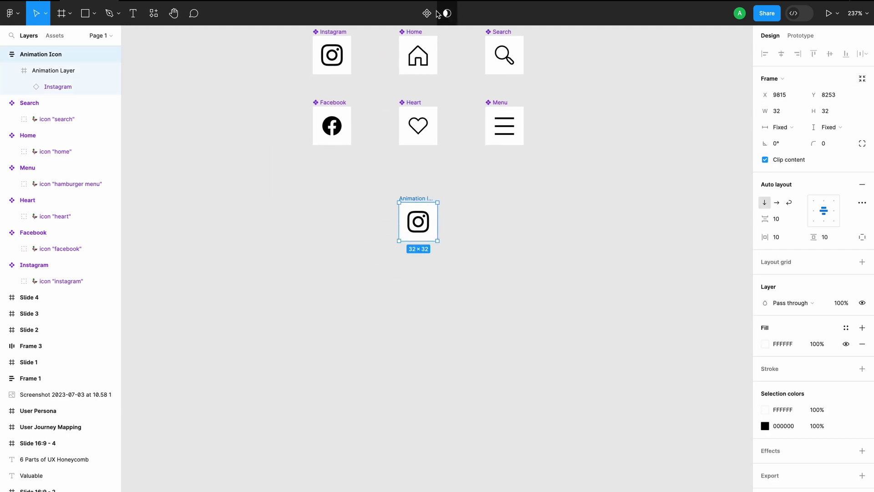
click(428, 13)
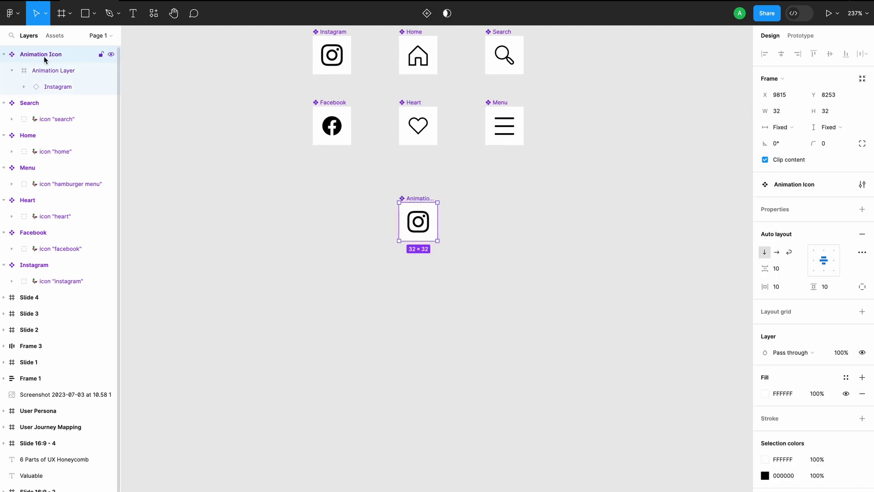
click(12, 71)
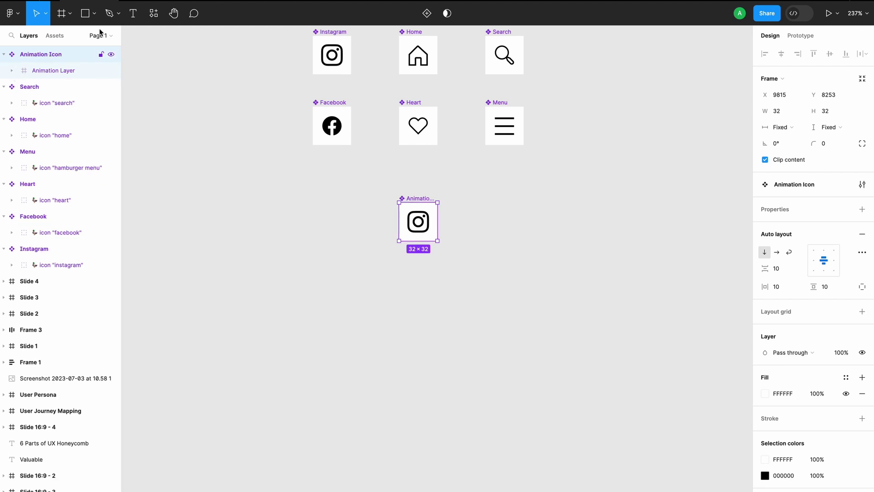
Add a variant property to the Animation Icon component and create a second variant of the icon.
click(862, 211)
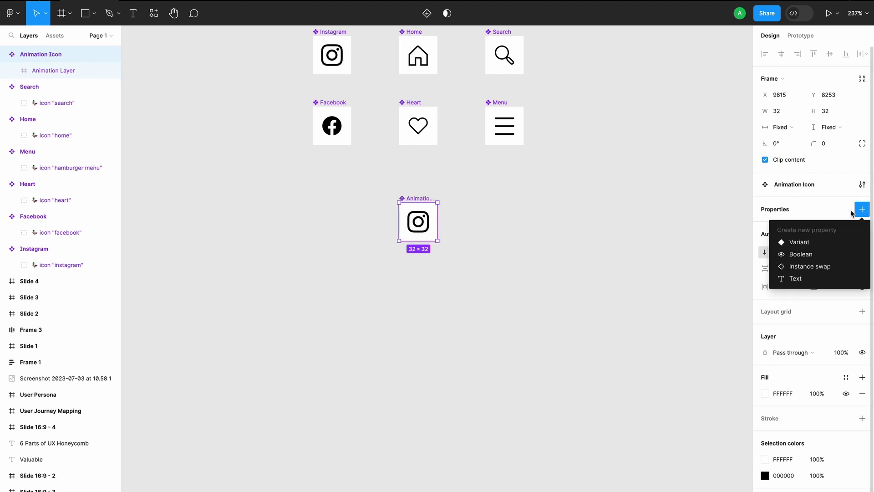
click(801, 241)
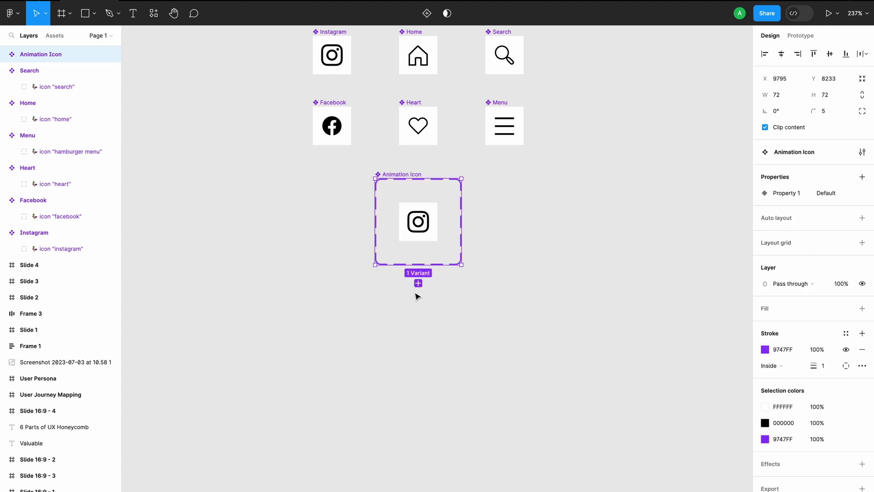
click(419, 250)
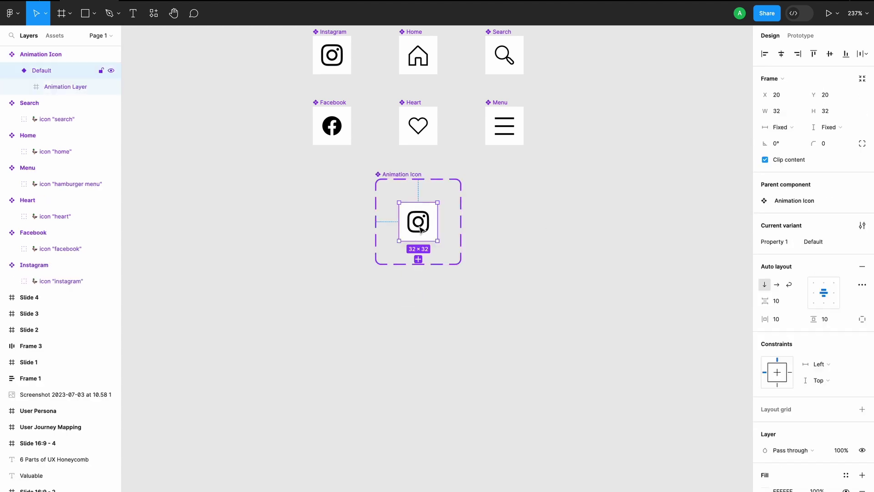
click(419, 259)
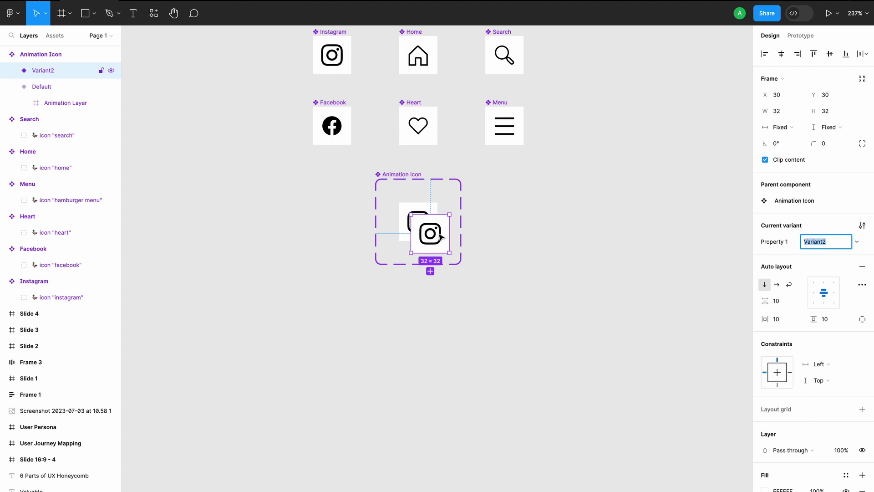
Apply auto layout to the Animation Icon component set and set the spacing between its variants to 10.
click(407, 176)
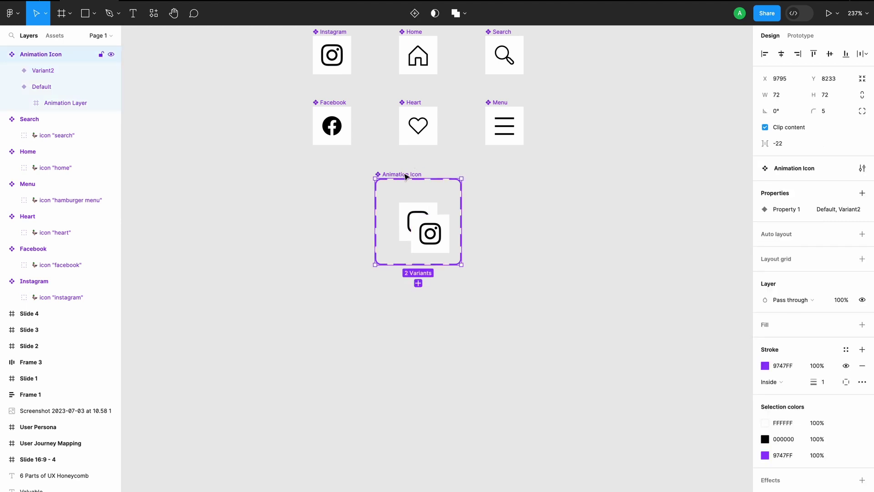
click(862, 234)
click(779, 269)
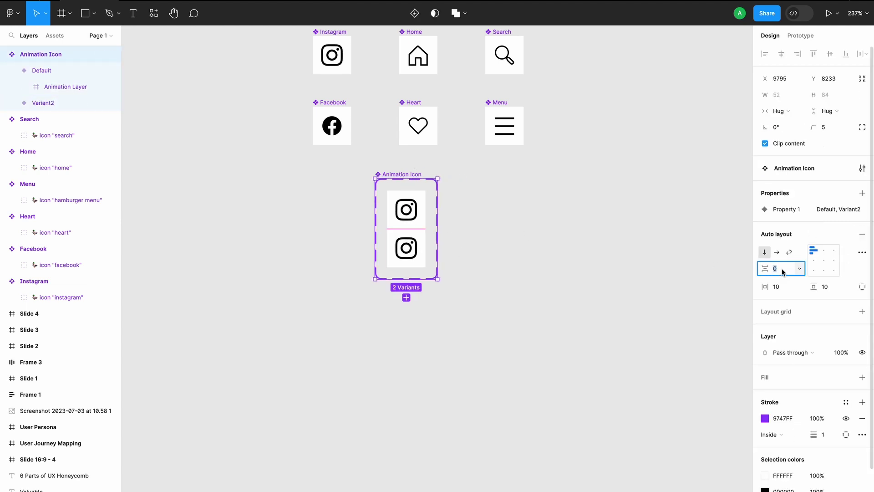
text(10)
key(Return)
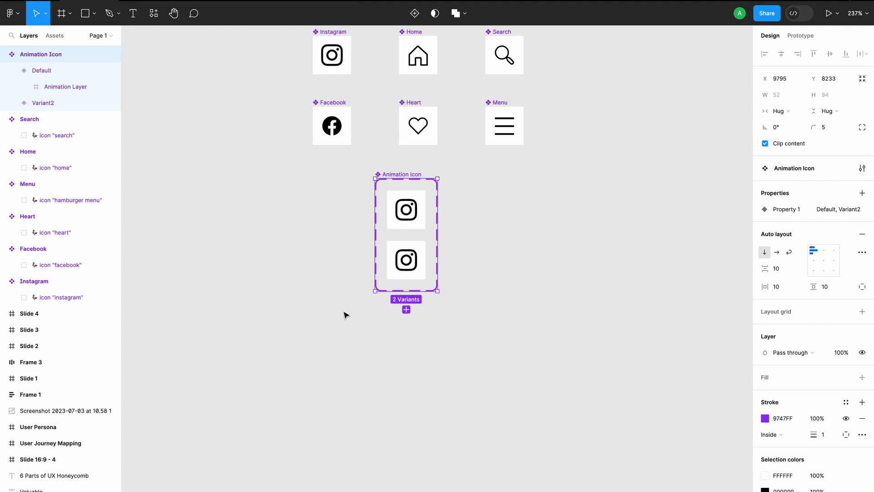
Add a third and a fourth variant to the Animation Icon component set.
click(411, 272)
click(406, 297)
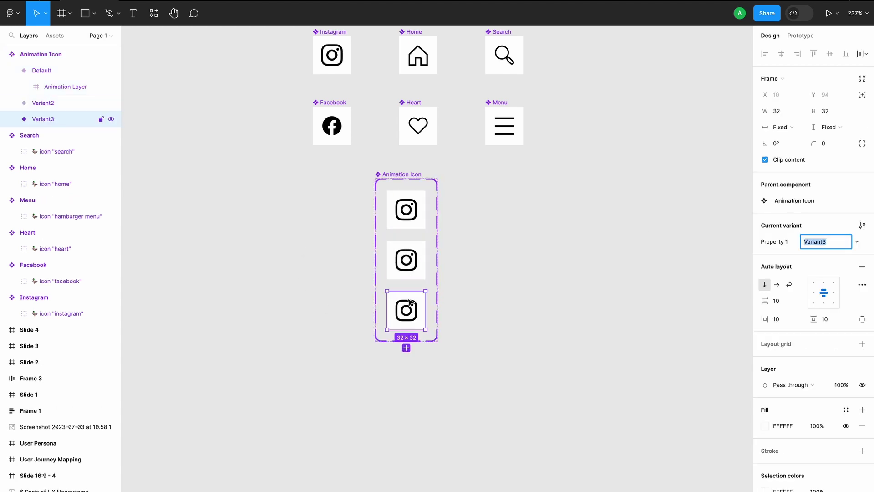
click(407, 348)
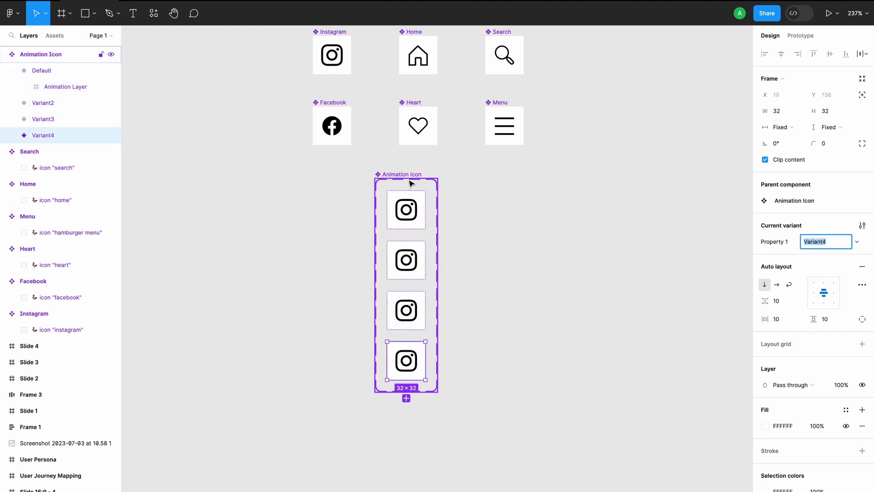
Rename the variant property of the Animation Icon component from its generic name to FRame.
click(408, 209)
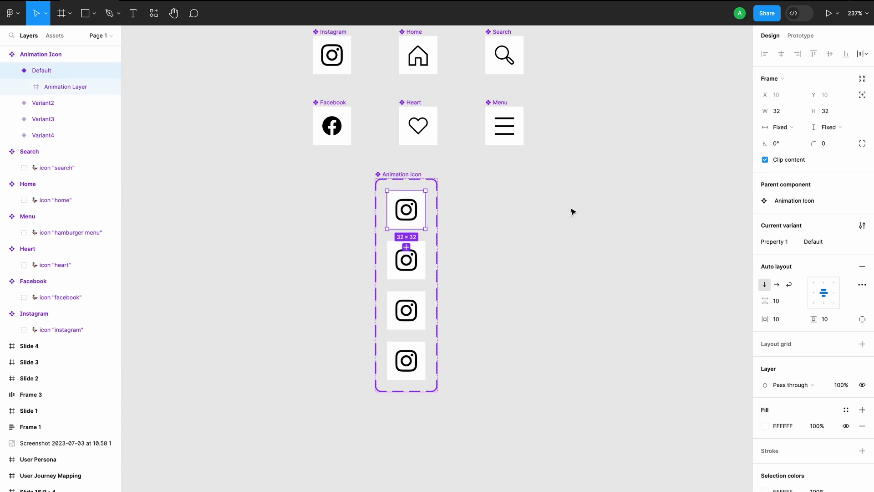
double_click(775, 242)
text(FRame)
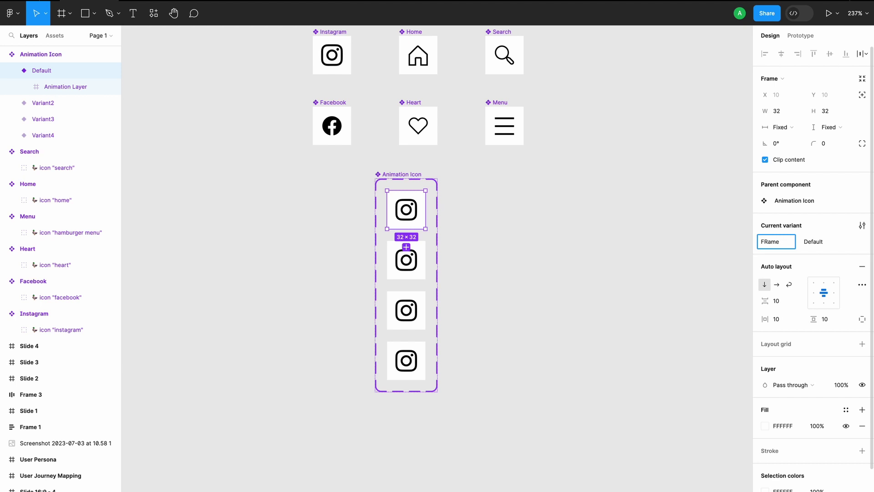
key(Return)
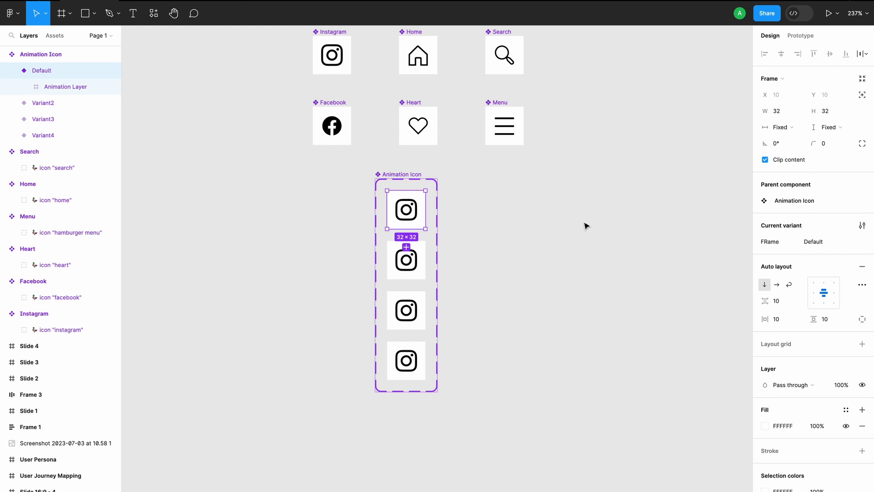
Change the first variant's property value to Frame 1.
click(821, 243)
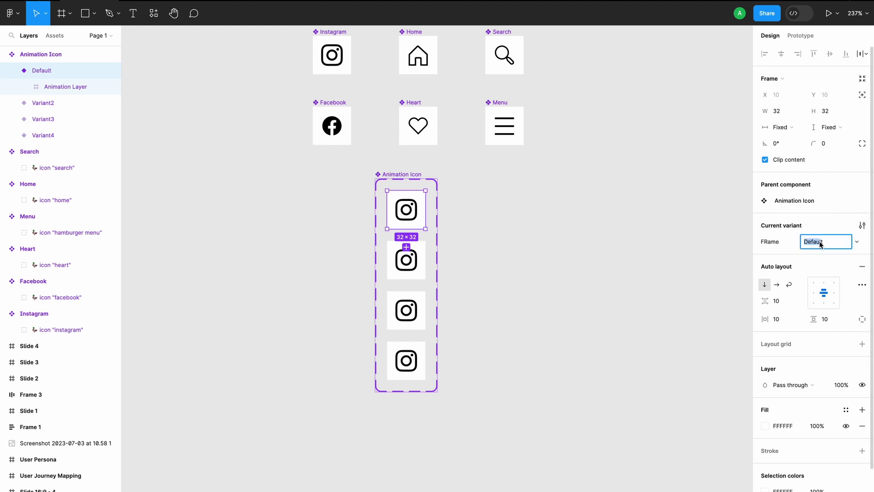
text(1s)
key(BackSpace)
key(BackSpace)
key(BackSpace)
text(Frame)
key(Return)
key(BackSpace)
text(Frame 1)
key(Return)
Change the second variant's property value to Frame 2.
click(404, 267)
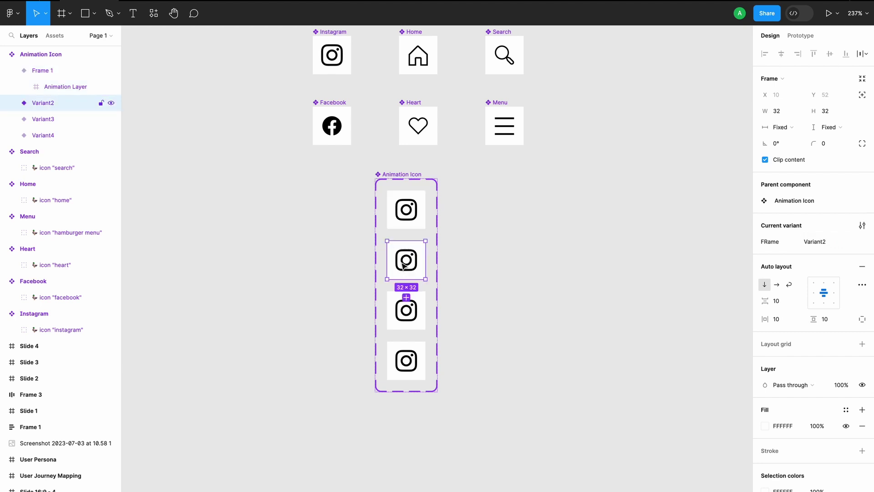
click(818, 243)
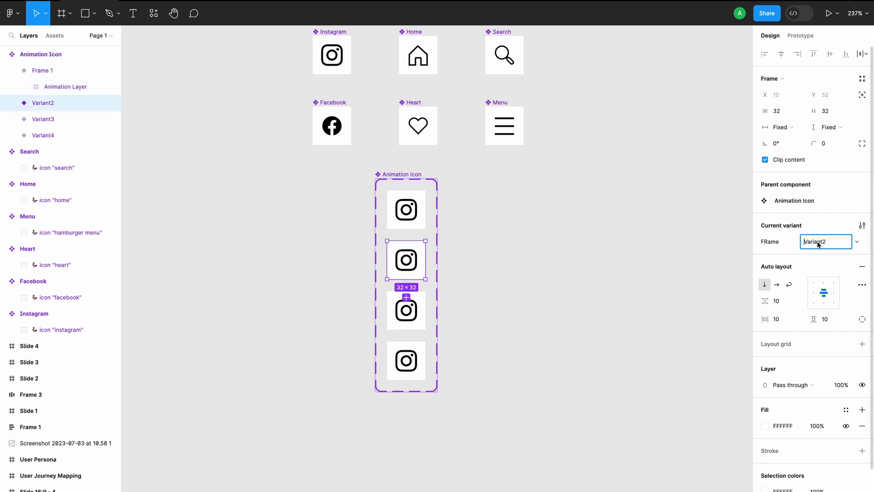
double_click(818, 243)
text(Frame 2)
key(Return)
Set the property values of the third and fourth variants to Frame 3 and Frame 4.
click(403, 304)
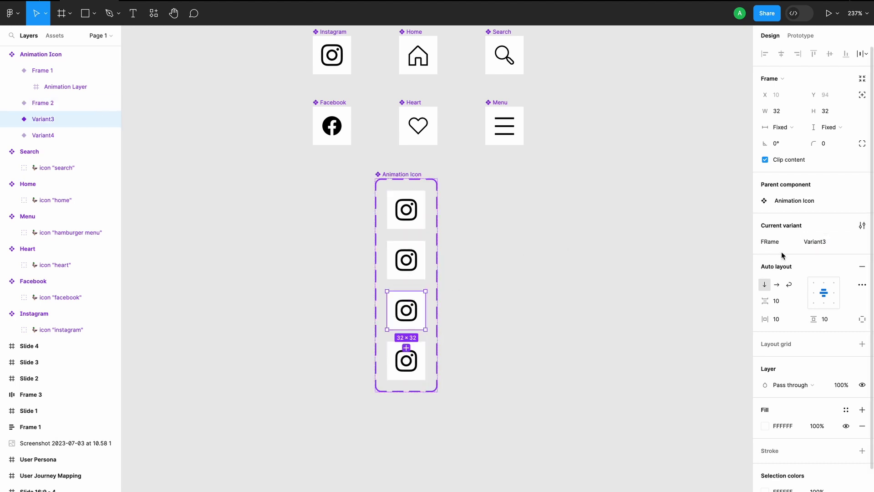
click(820, 243)
text(Frame 3)
key(Return)
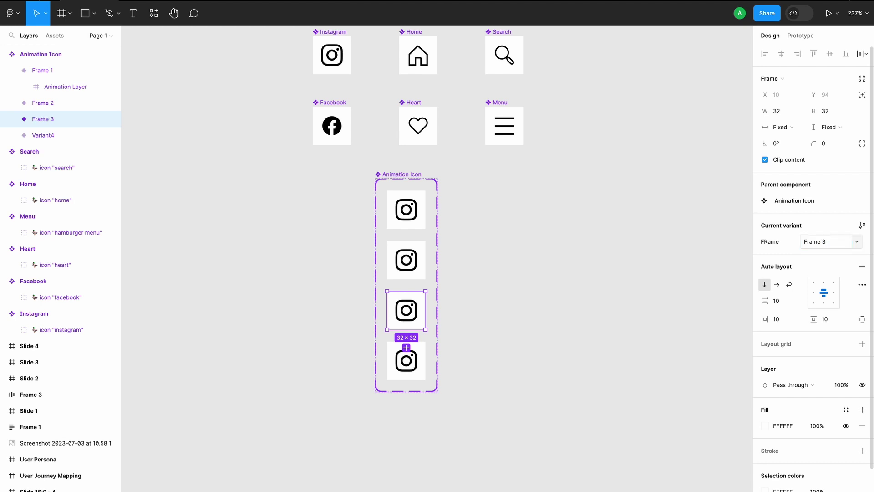
click(406, 358)
click(824, 246)
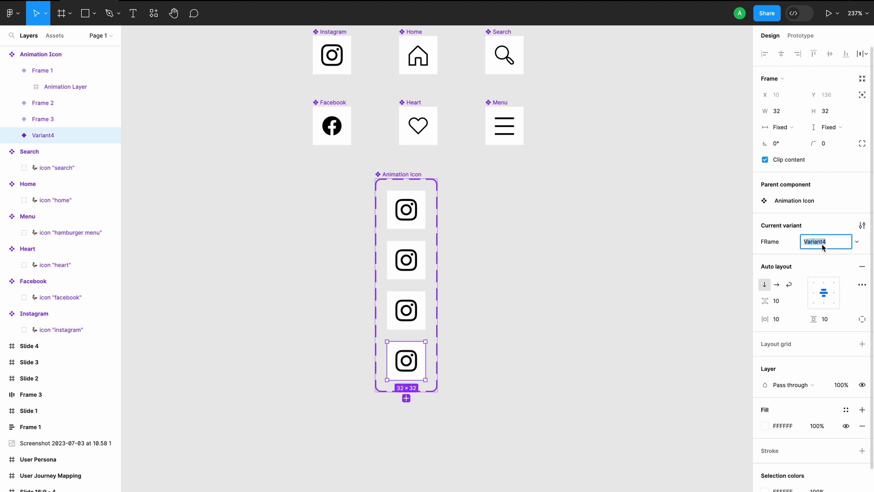
text(Frame 4)
key(Return)
Create a prototype interaction from the Frame 1 variant that changes to Frame 2 on click with Smart animate.
click(407, 223)
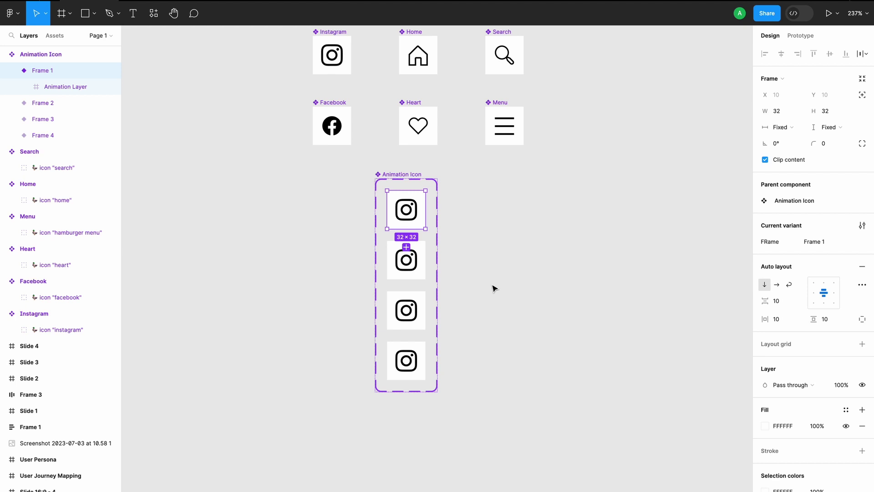
click(399, 270)
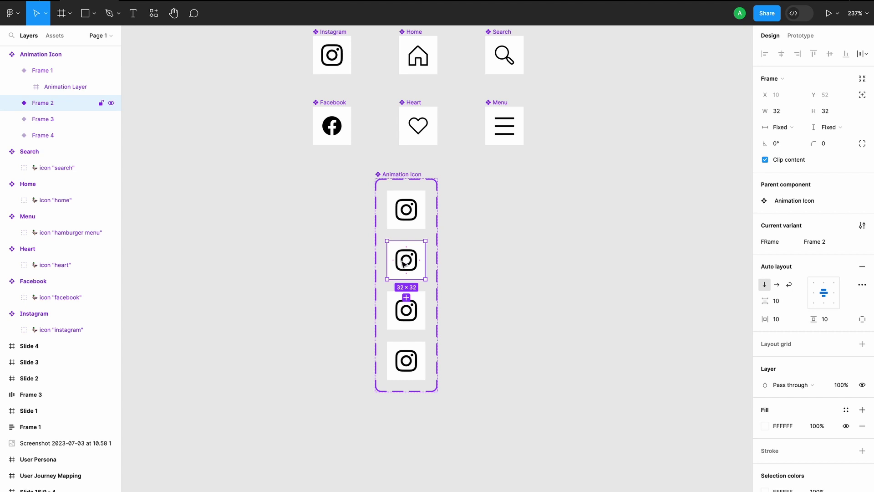
click(405, 214)
click(801, 35)
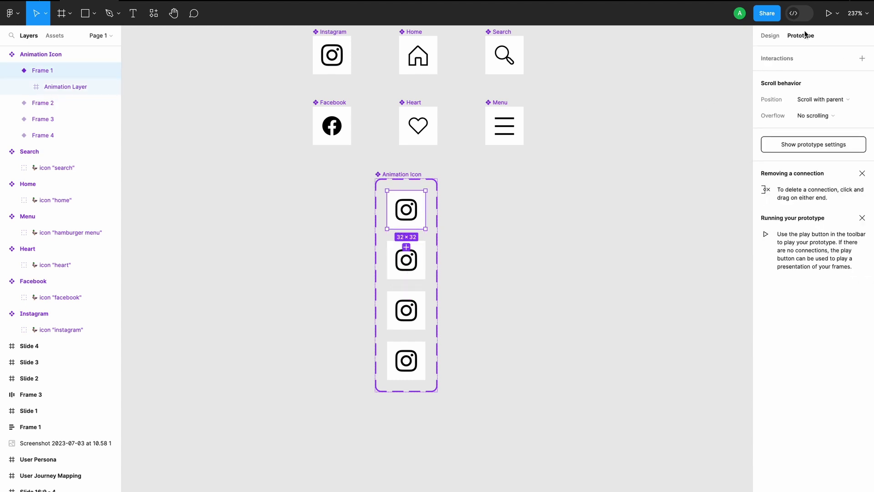
mouse_move(425, 208)
drag(425, 209, 404, 273)
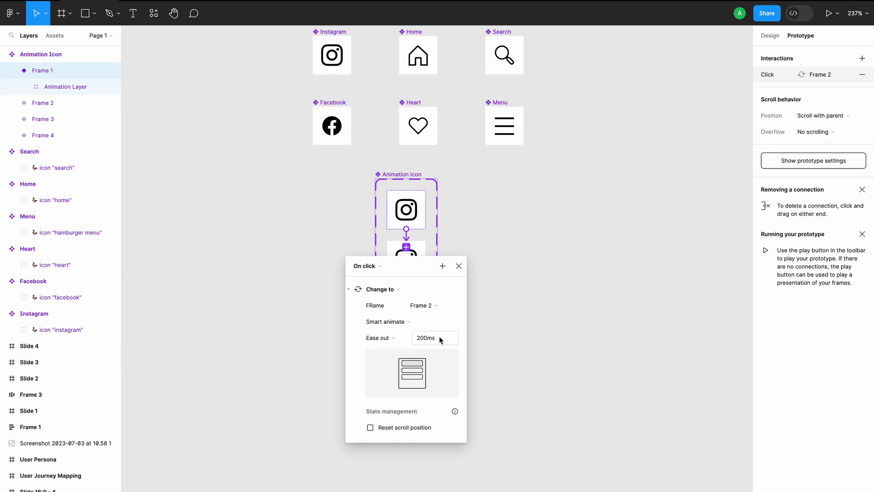
click(396, 326)
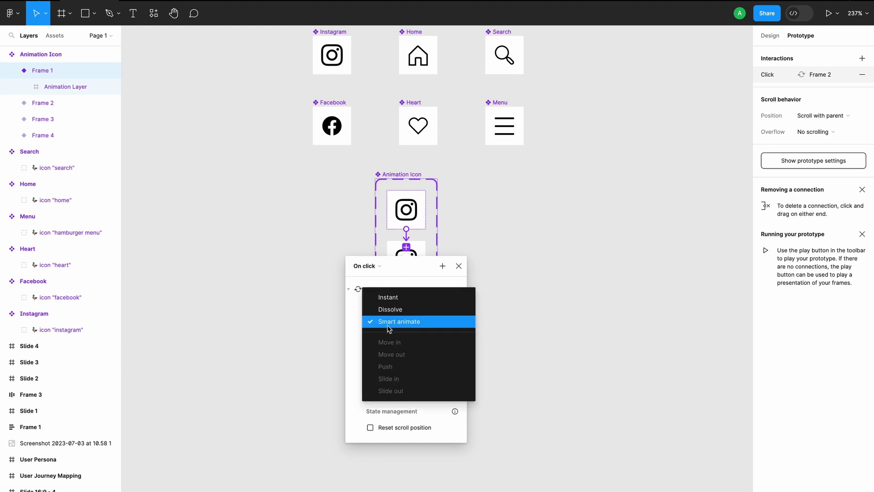
click(530, 326)
click(293, 289)
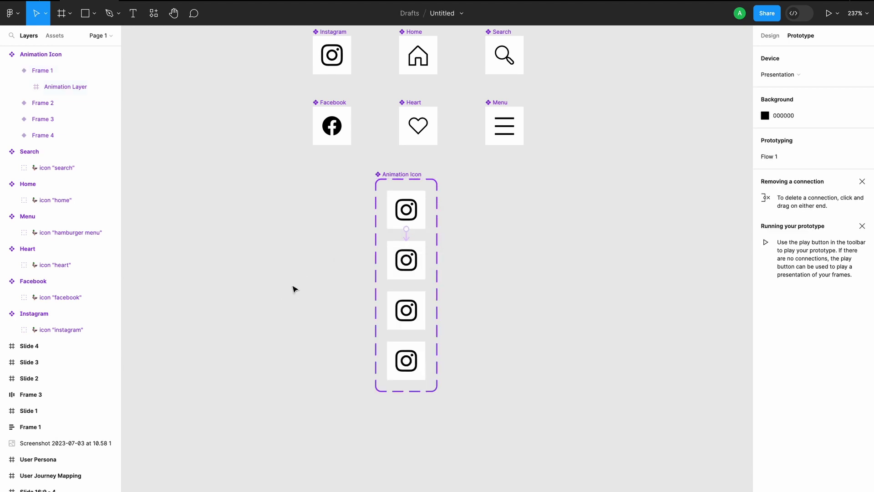
Connect the Frame 2 variant to Frame 3 with an After delay trigger of 100 ms.
scroll(355, 264, up, 5)
click(486, 258)
drag(492, 259, 471, 330)
click(427, 350)
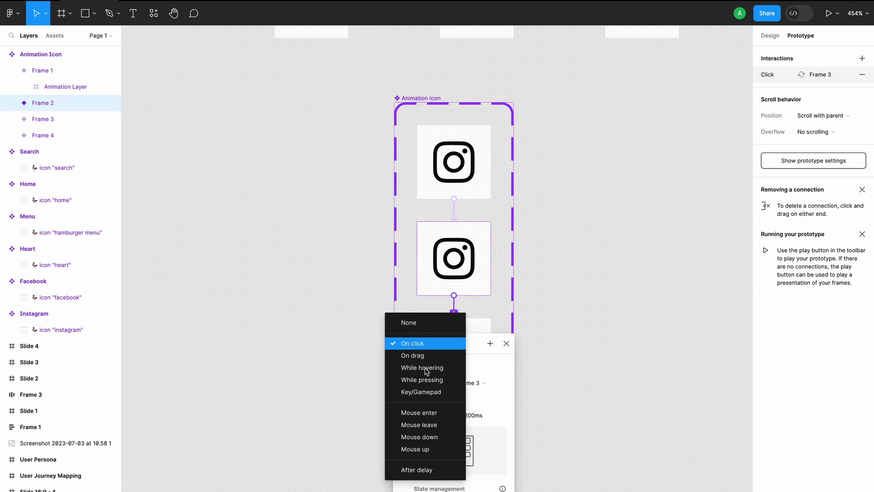
click(419, 468)
click(428, 360)
key(ctrl+a)
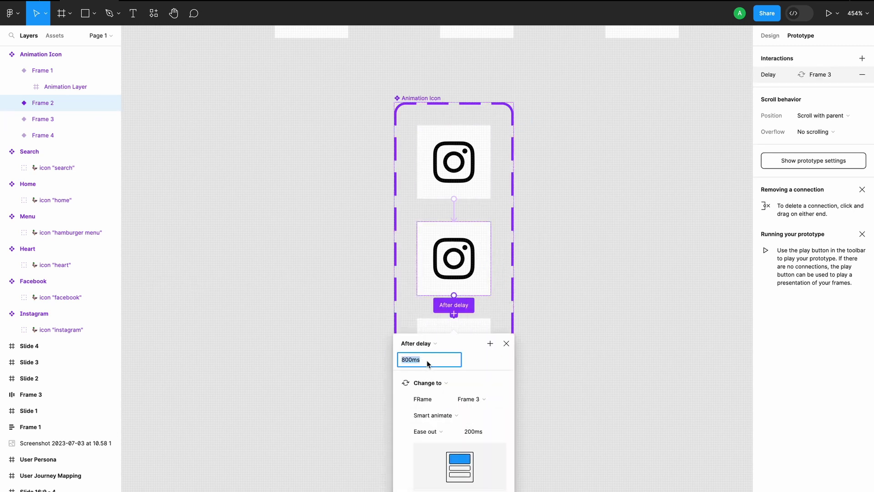
text(100)
key(Return)
scroll(289, 360, down, 3)
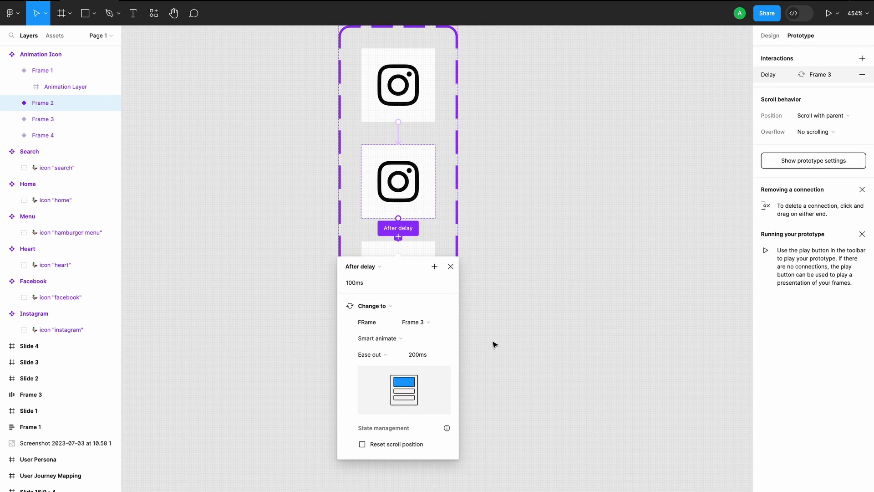
click(494, 345)
Connect the Frame 3 variant to Frame 4 with an After delay trigger of 100 ms.
click(431, 276)
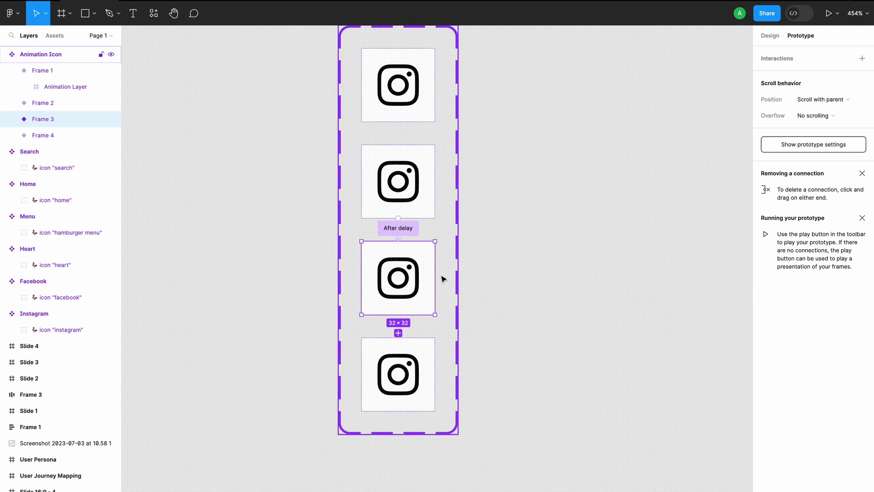
drag(436, 279, 398, 359)
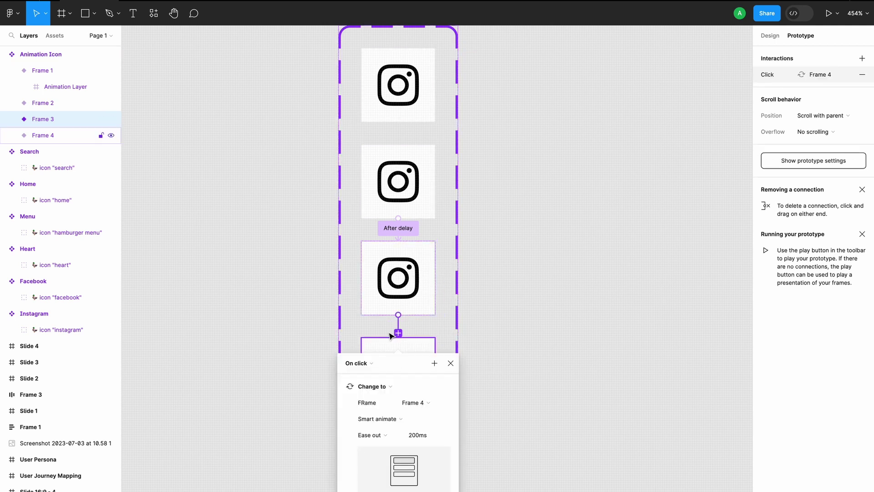
click(367, 363)
click(362, 488)
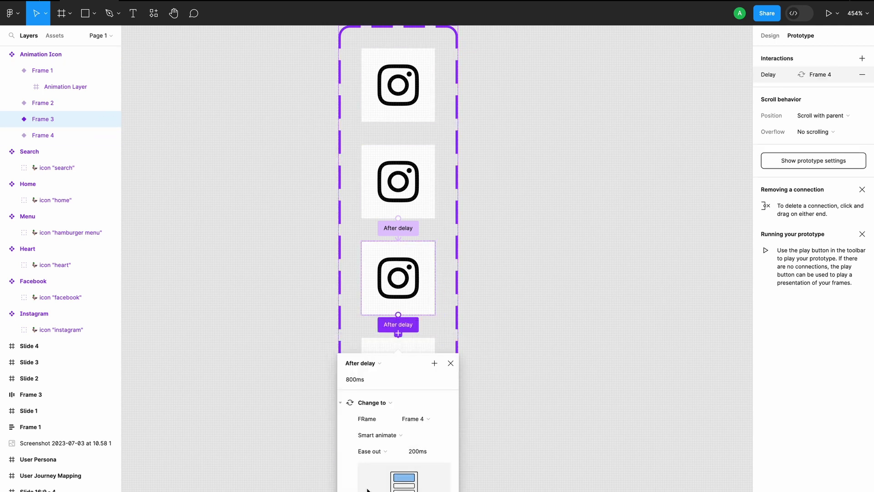
click(371, 385)
text(100)
key(Return)
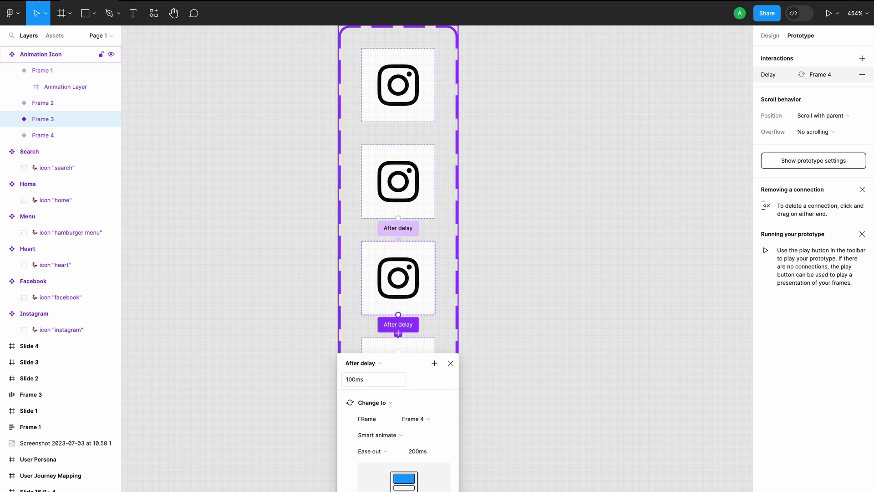
Connect the Frame 4 variant back to Frame 1 with an After delay trigger of 1500 ms.
click(364, 378)
scroll(376, 390, down, 2)
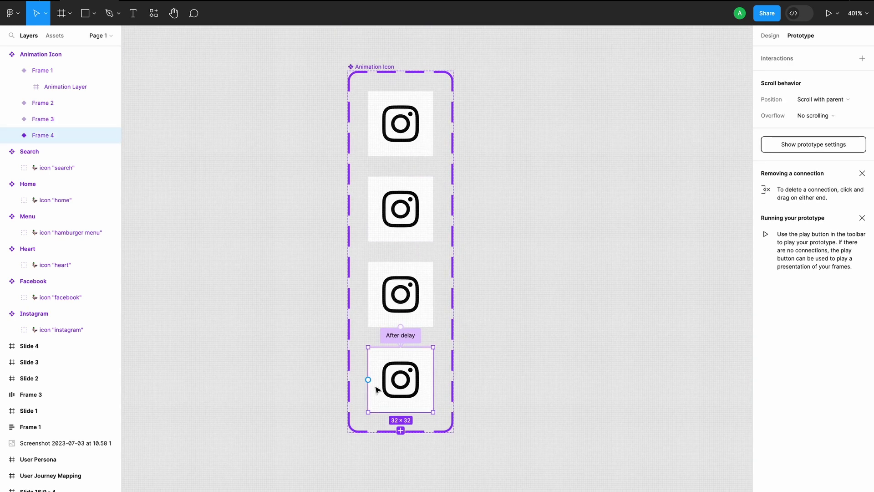
drag(433, 380, 416, 100)
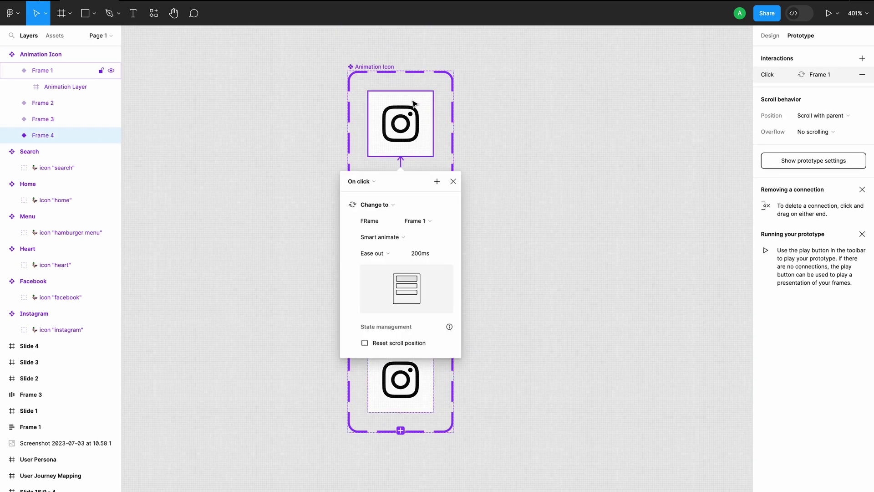
click(365, 184)
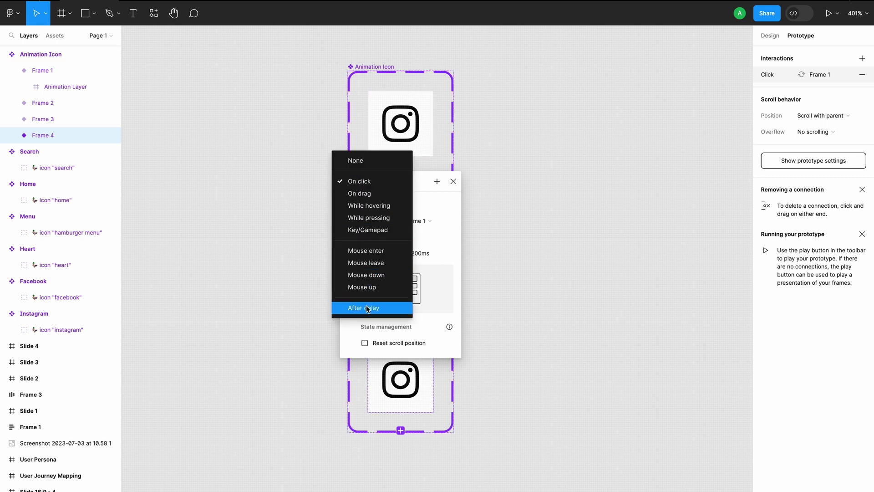
click(366, 307)
click(381, 201)
text(1s)
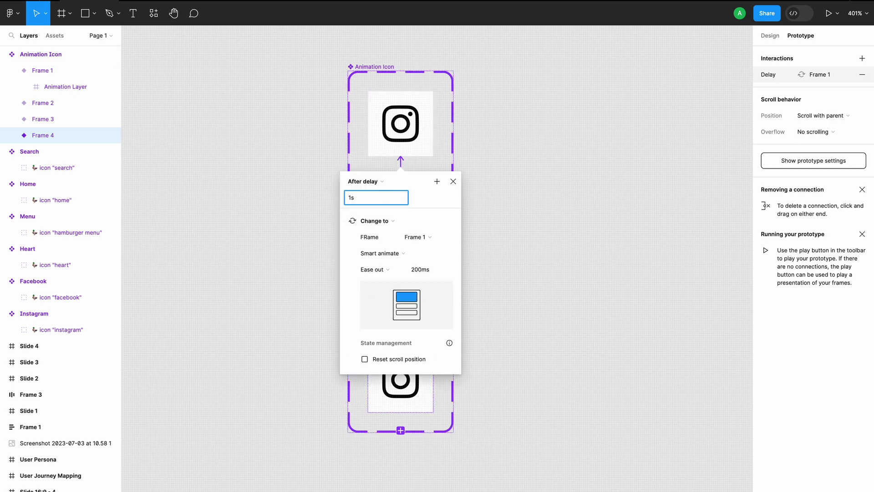
key(BackSpace)
text(.5s)
key(Return)
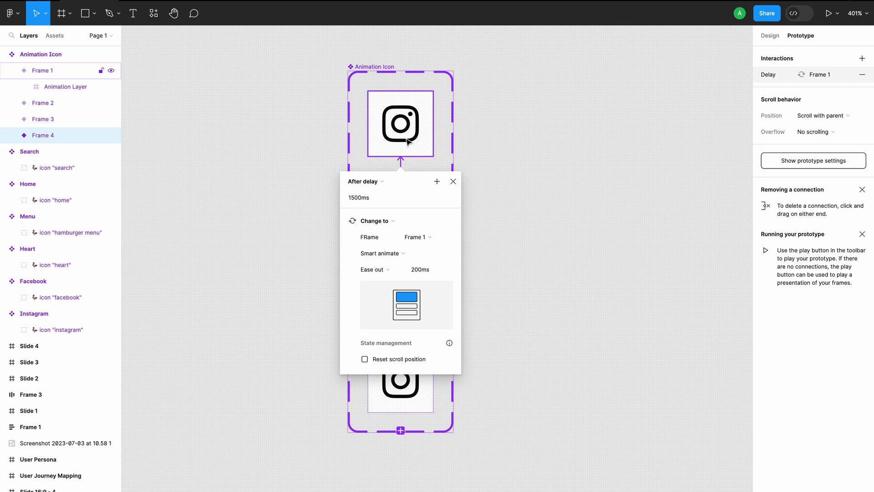
click(539, 178)
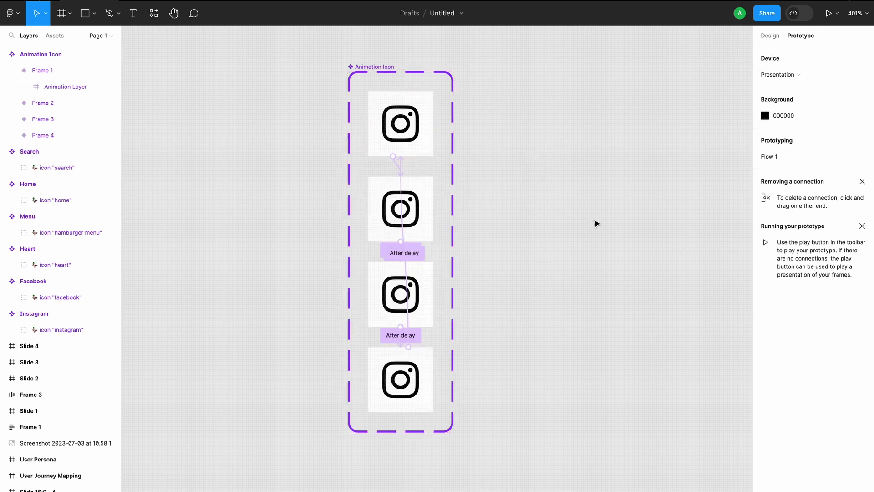
Resize the Animation Layer nested in the Frame 2 variant to 18 × 18.
scroll(328, 319, right, 2)
click(354, 222)
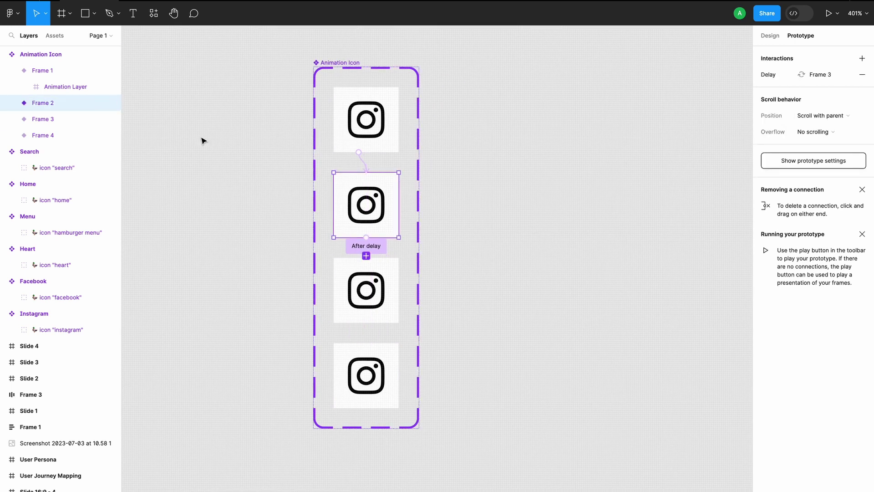
double_click(348, 191)
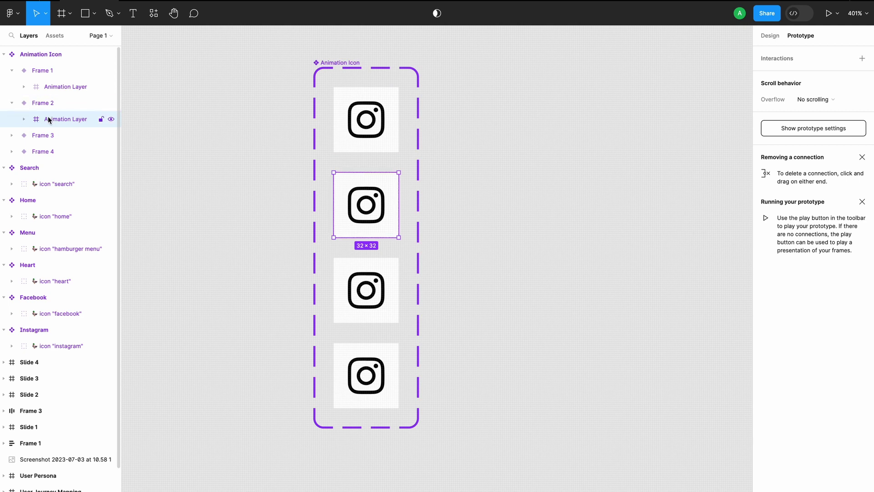
click(774, 39)
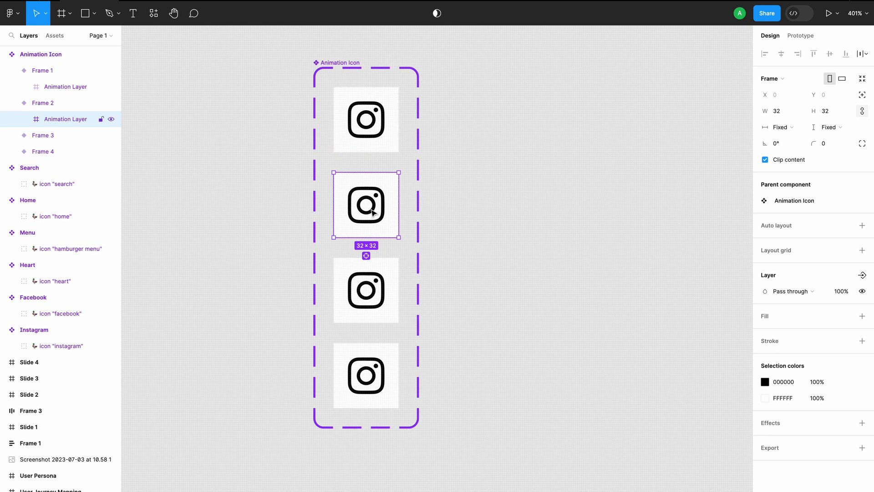
click(788, 114)
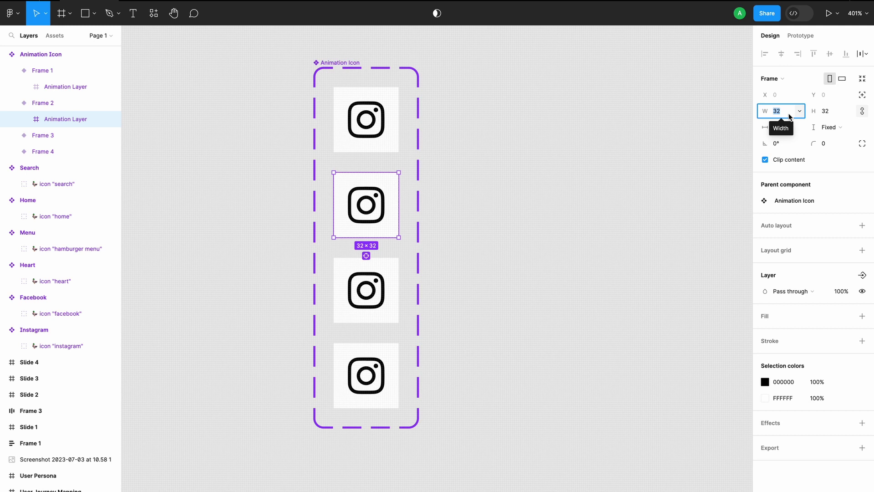
text(20)
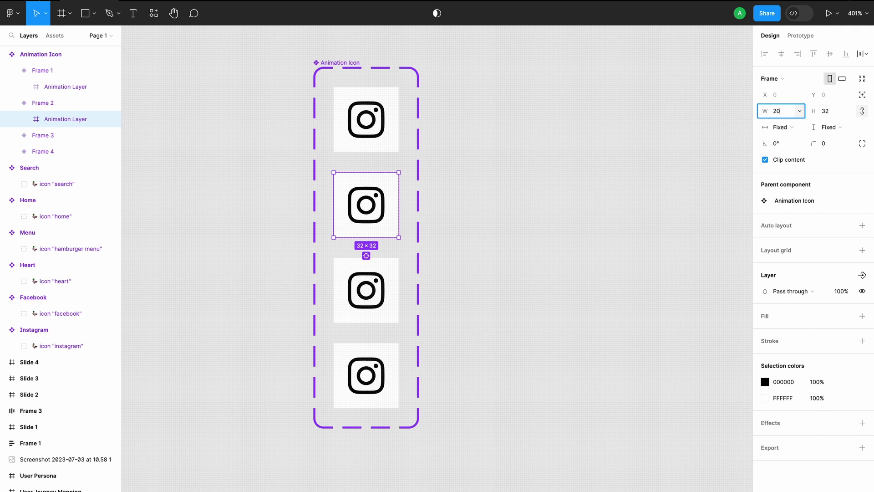
key(Return)
click(785, 115)
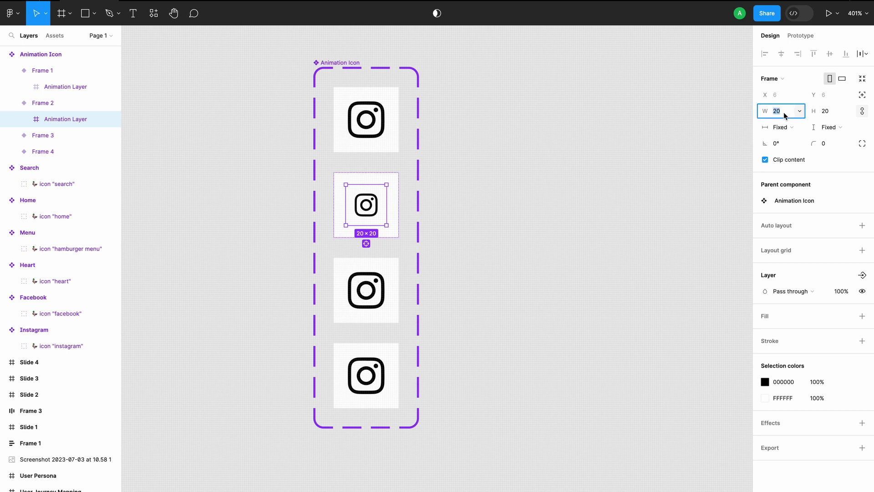
text(18)
key(Return)
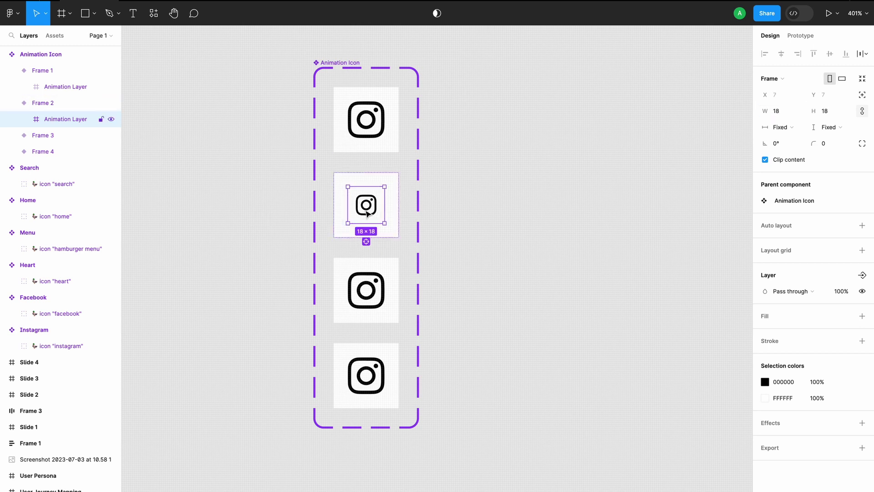
Try resizing the whole Frame 3 variant to 38 × 38 and undo the change.
click(374, 288)
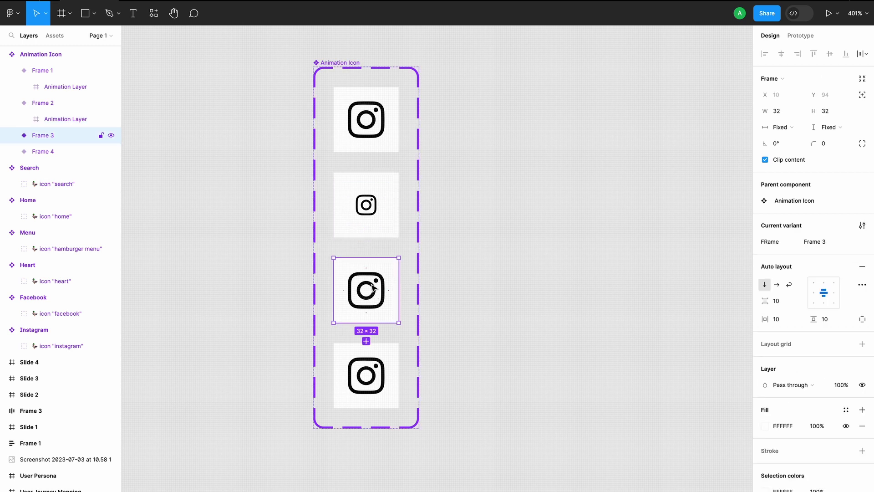
click(782, 112)
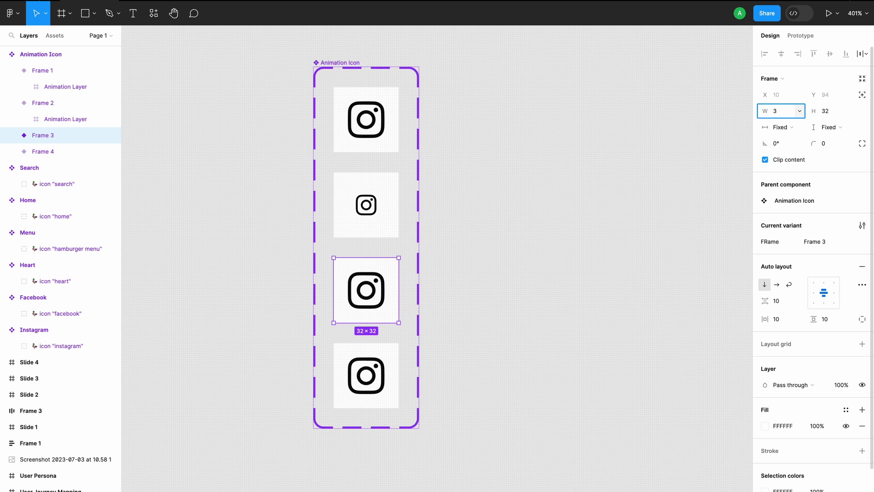
key(Return)
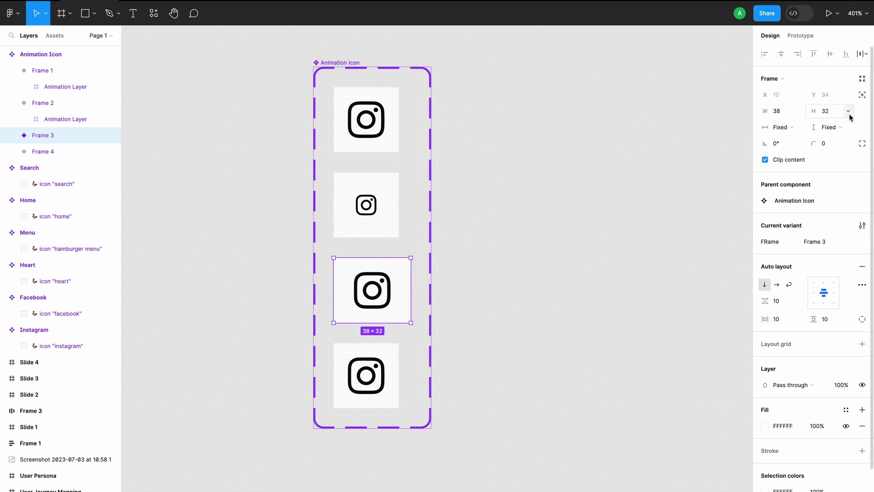
click(831, 112)
text(3)
key(Return)
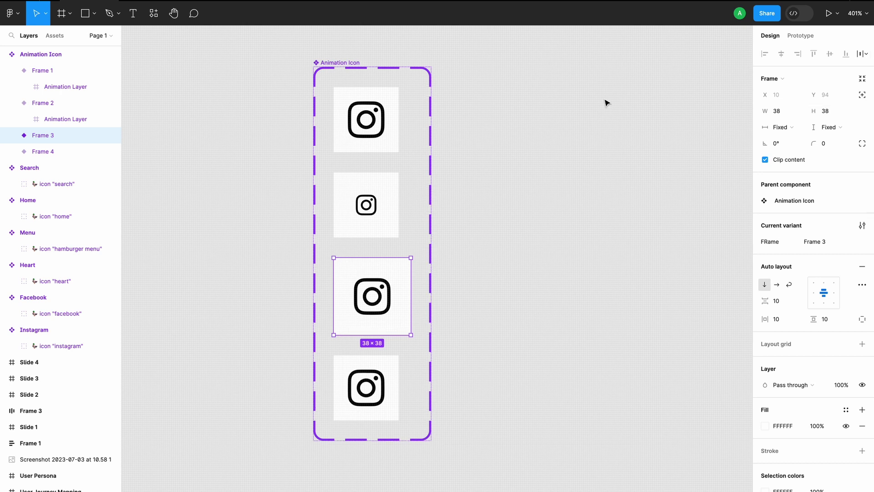
key(super+z)
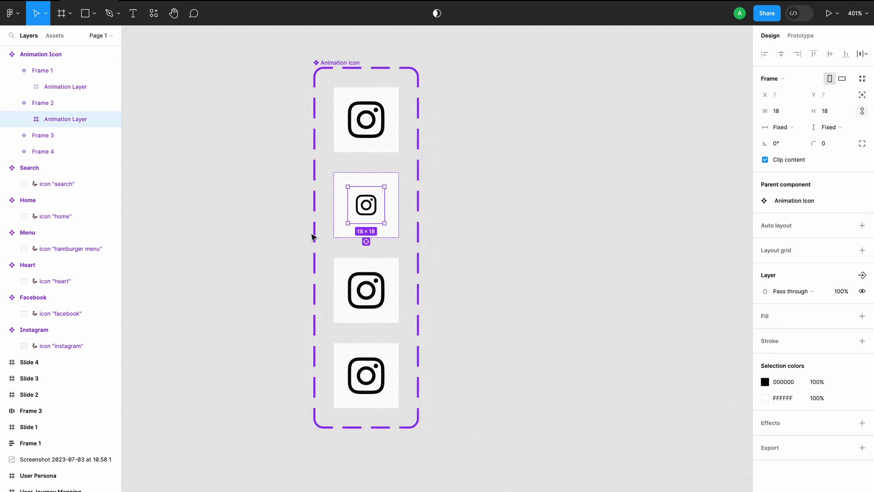
Resize the Animation Layer nested in the Frame 3 variant to 38 × 38.
click(367, 284)
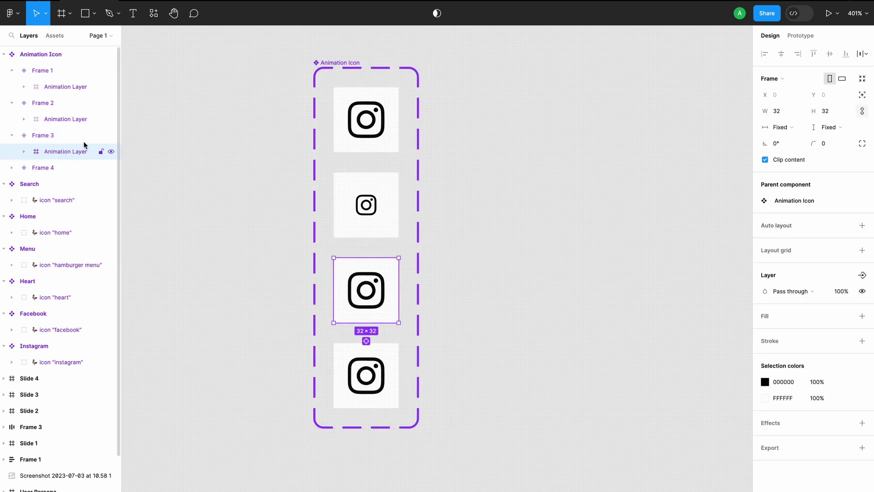
click(788, 111)
key(BackSpace)
text(3)
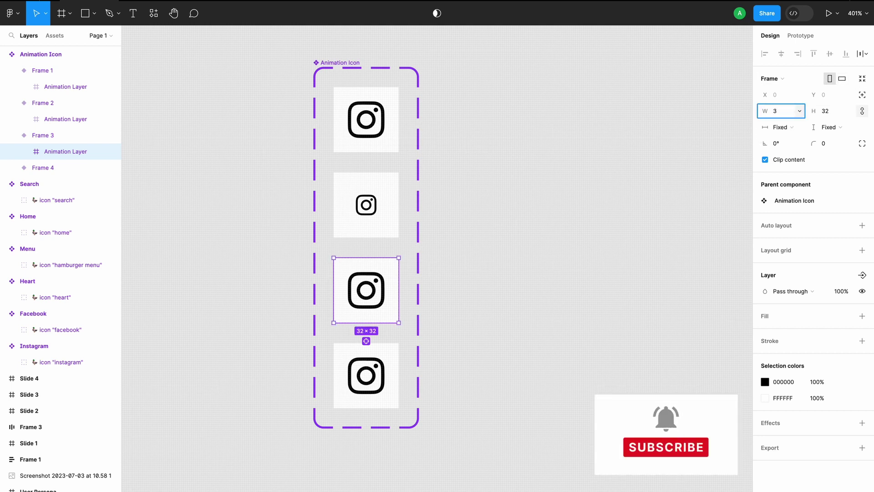
text(8)
key(Return)
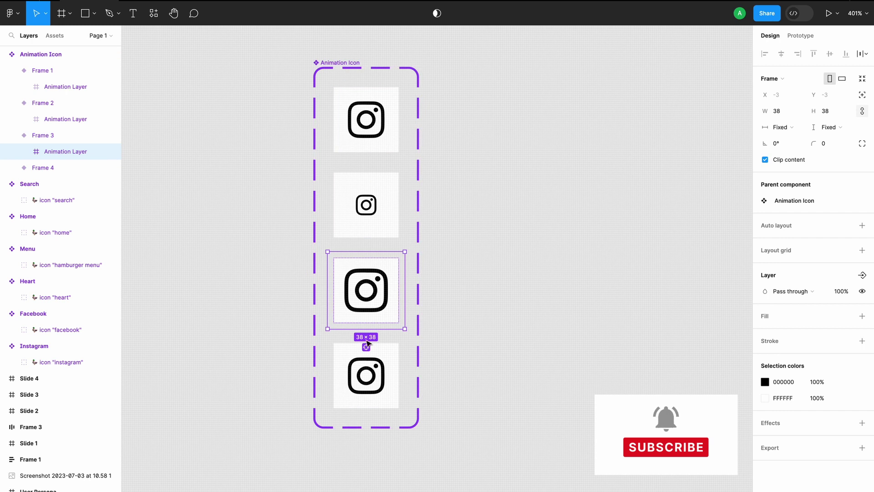
Draw a frame about 121 × 211 beside the Animation Icon component set and rename it Test.
click(361, 379)
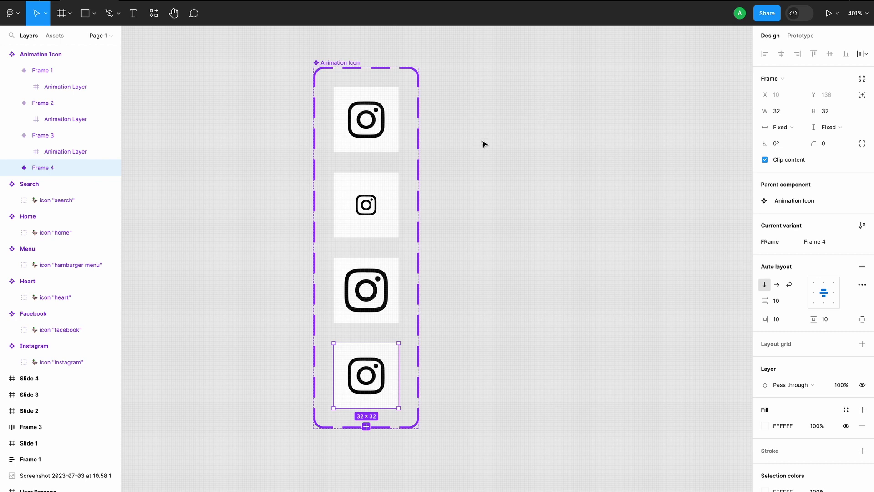
scroll(484, 144, down, 3)
scroll(410, 150, up, 2)
click(357, 160)
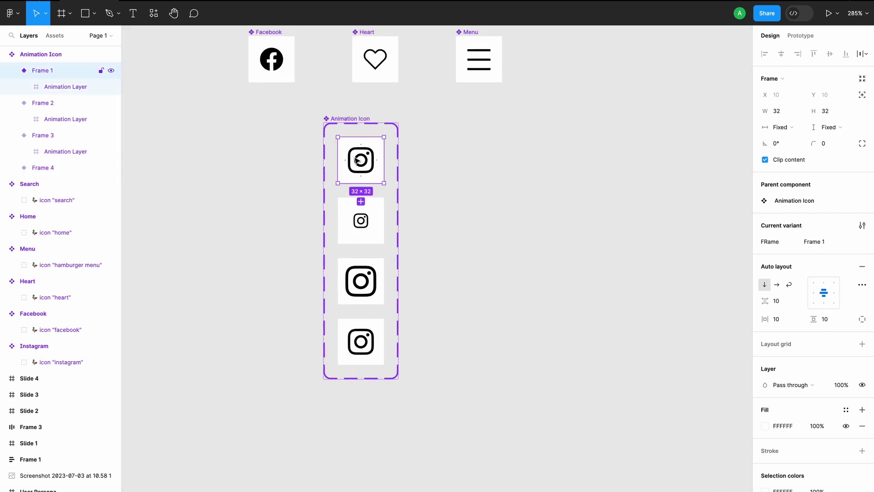
click(67, 19)
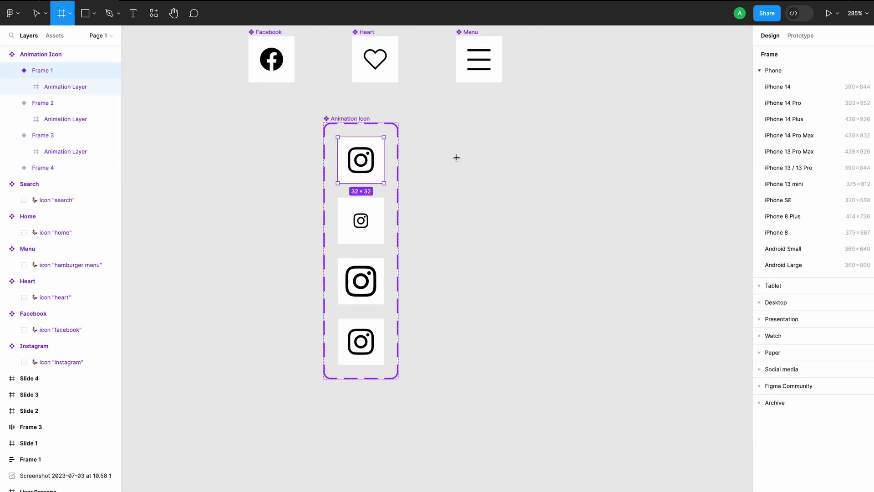
mouse_move(456, 150)
mouse_down()
mouse_move(649, 415)
mouse_move(630, 454)
mouse_up()
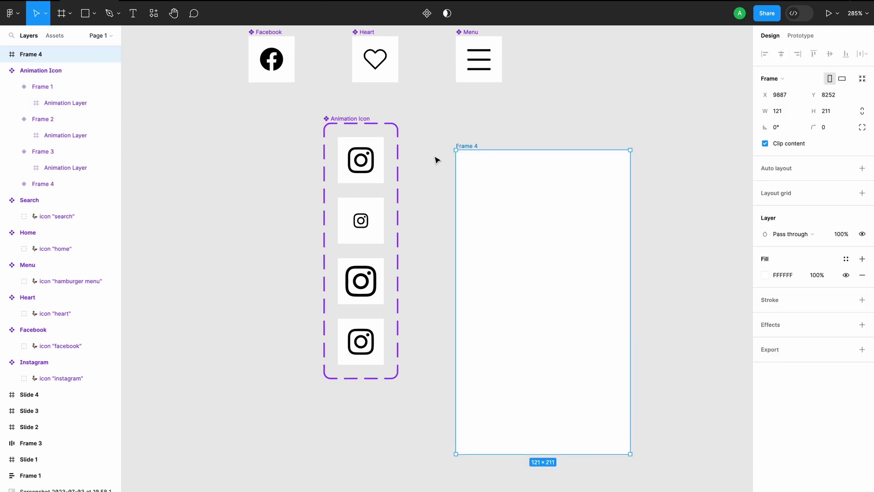
double_click(469, 145)
text(Test)
key(Return)
Place an Animation Icon instance in the upper part of the Test frame and make that frame a flow starting point.
click(357, 167)
drag(358, 167, 490, 191)
click(462, 144)
scroll(461, 145, down, 2)
scroll(462, 144, right, 1)
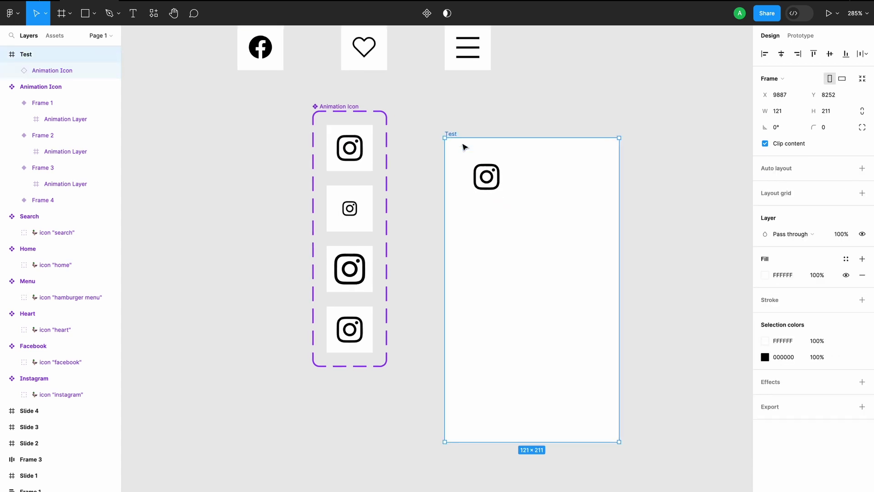
click(812, 36)
click(862, 58)
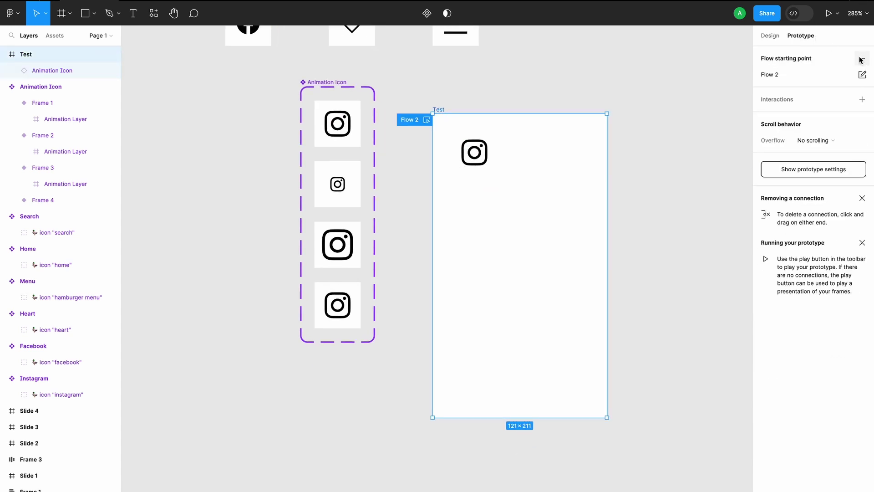
Preview the Test frame's flow in an enlarged window and trigger the Instagram icon's animation.
click(427, 120)
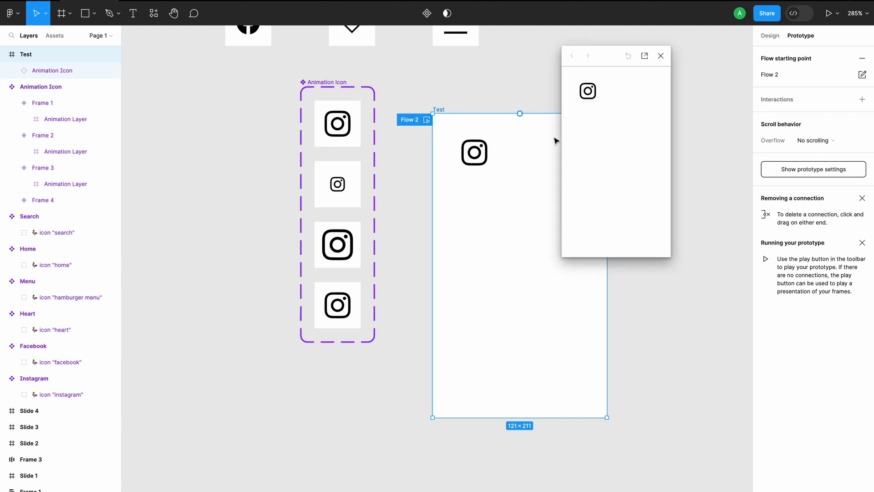
drag(671, 253, 735, 368)
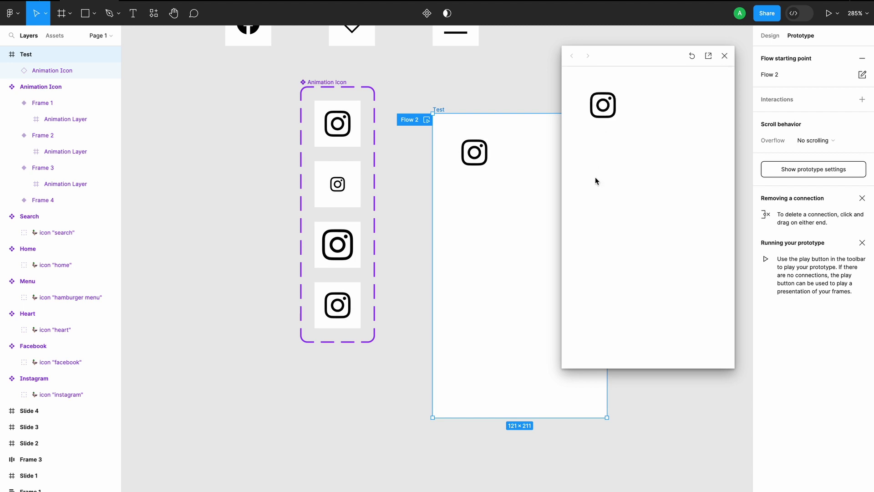
click(602, 114)
Try out a Facebook icon instance beside the Instagram icon in the Test frame and delete it.
click(474, 152)
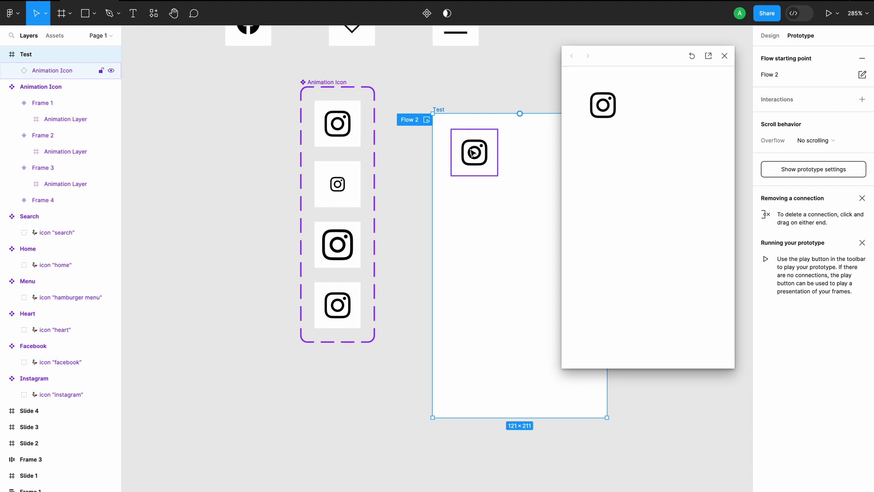
scroll(468, 234, up, 3)
scroll(468, 233, right, 3)
scroll(467, 233, left, 2)
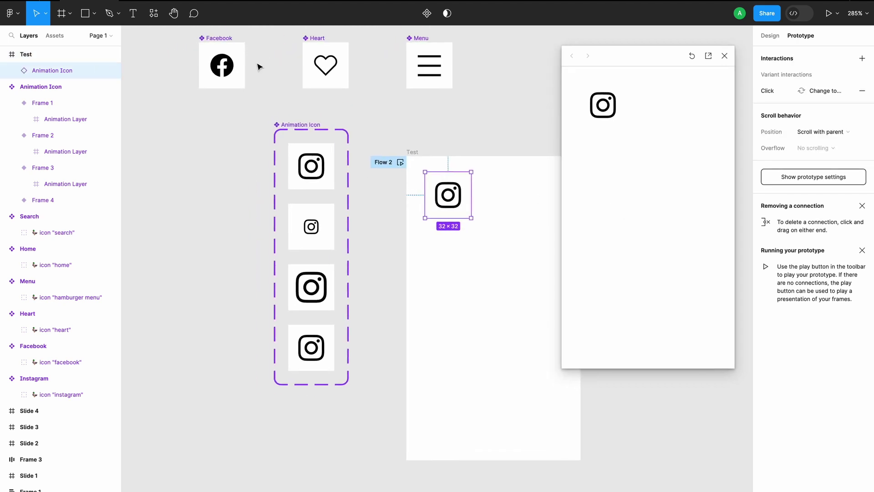
click(241, 66)
drag(209, 62, 498, 201)
click(658, 119)
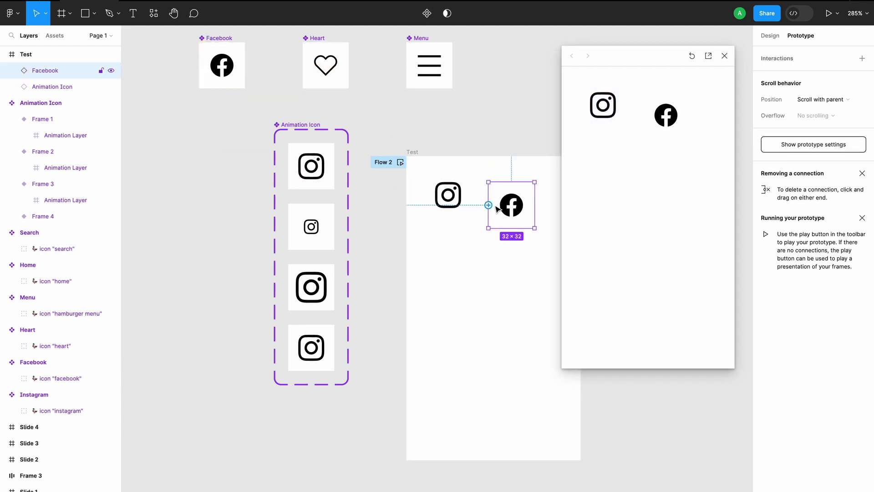
key(Delete)
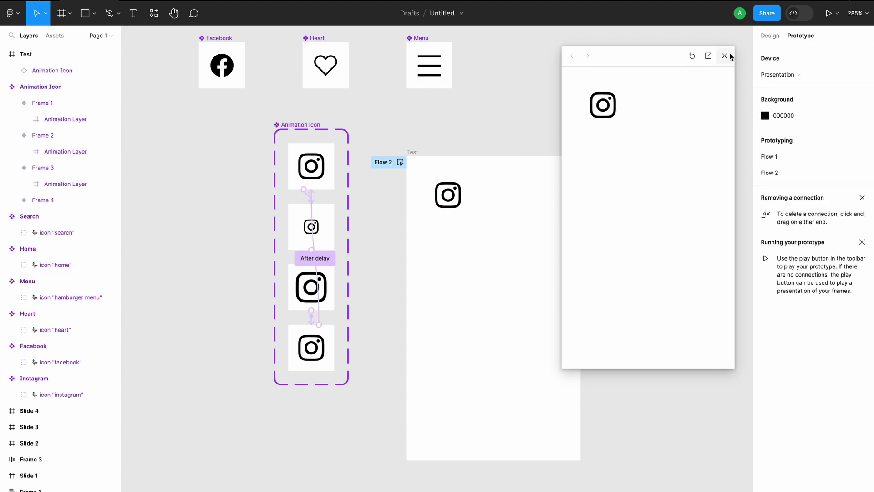
Select the Instagram instance inside Frame 1's Animation Layer, close the prototype preview and show the instance's design properties.
drag(642, 54, 739, 56)
scroll(396, 212, left, 4)
scroll(396, 213, down, 1)
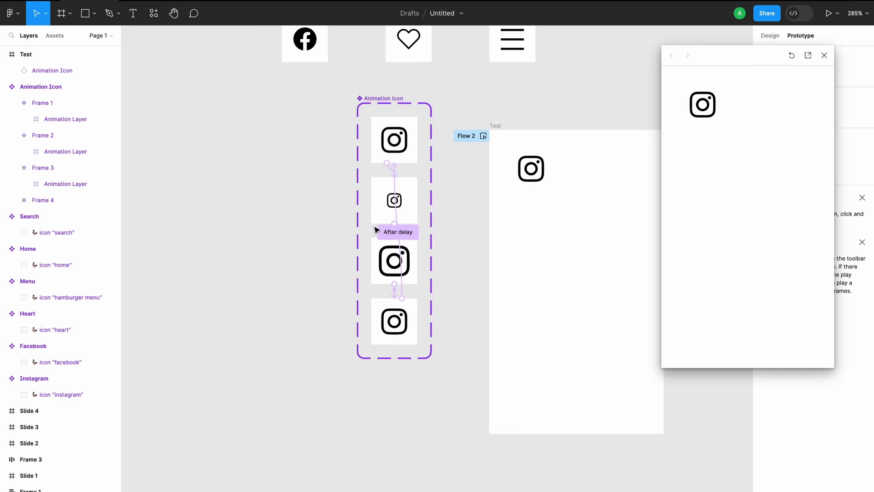
scroll(376, 230, up, 4)
double_click(351, 156)
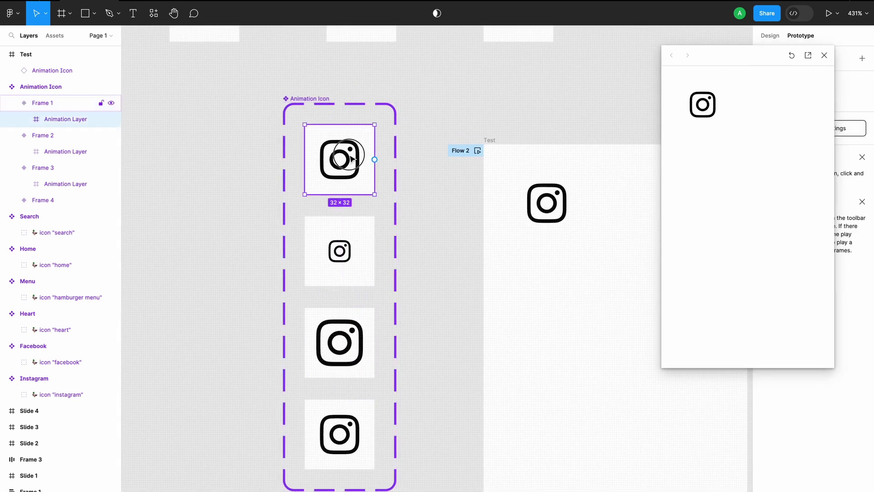
click(23, 119)
click(74, 138)
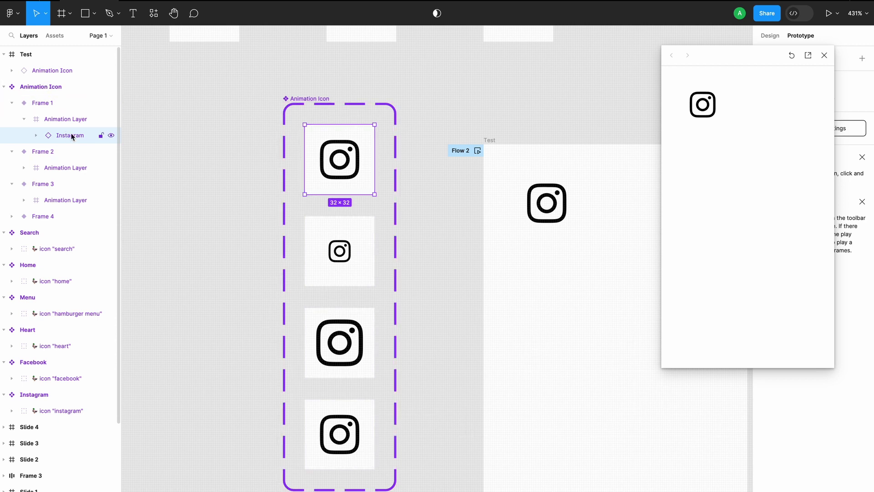
click(820, 61)
click(776, 39)
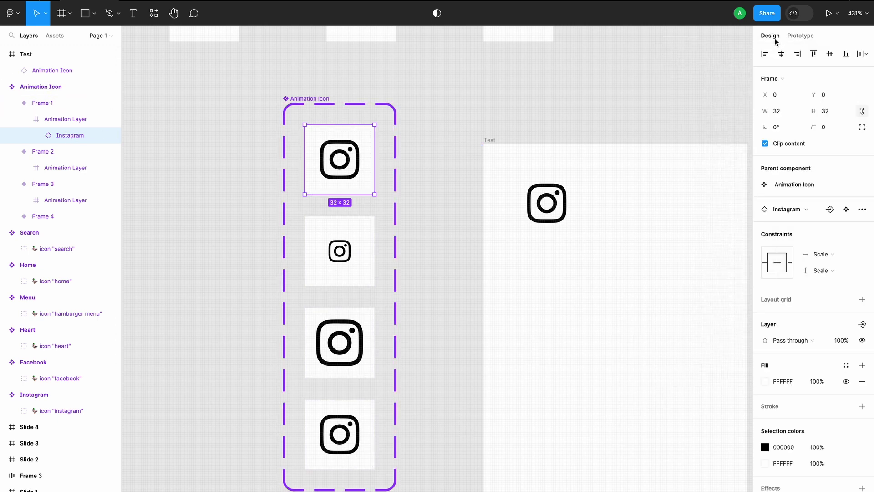
Start an instance swap property named "Select Icon" on the Instagram instance in Frame 1.
scroll(613, 238, down, 1)
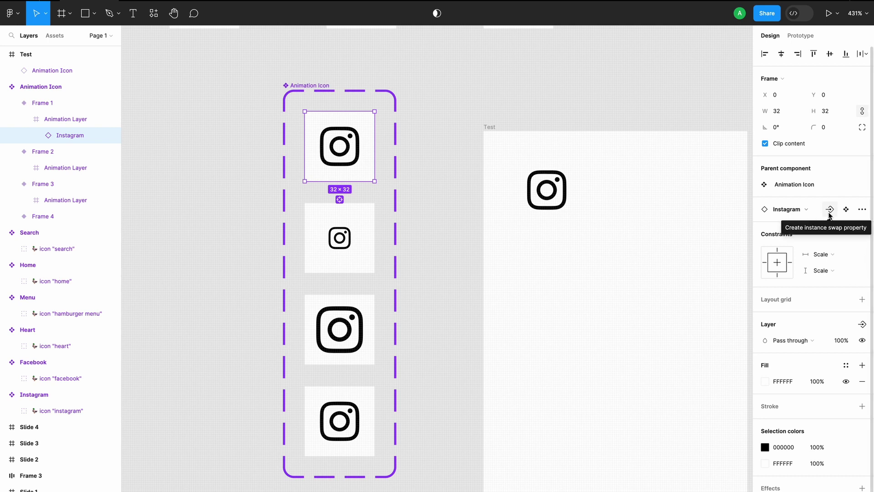
click(829, 210)
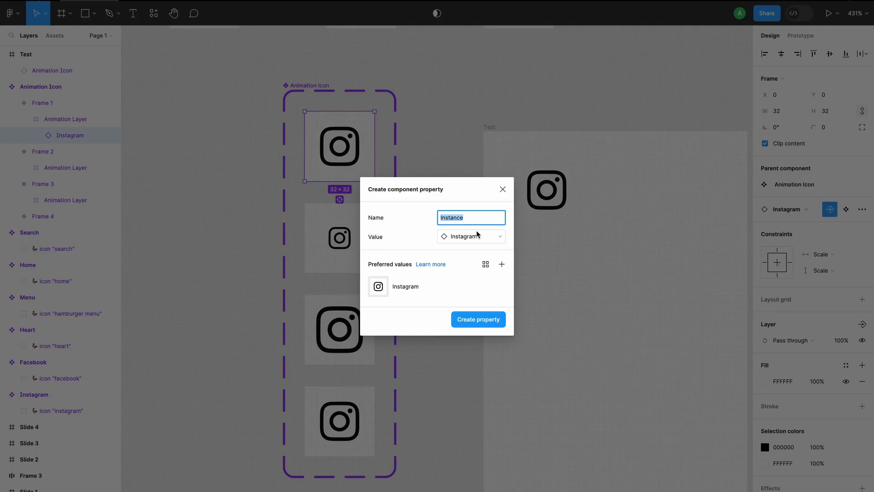
text(Select Icon)
Add Facebook, Heart, Home, Menu and Search to the Select Icon property's preferred values and create the property.
click(500, 266)
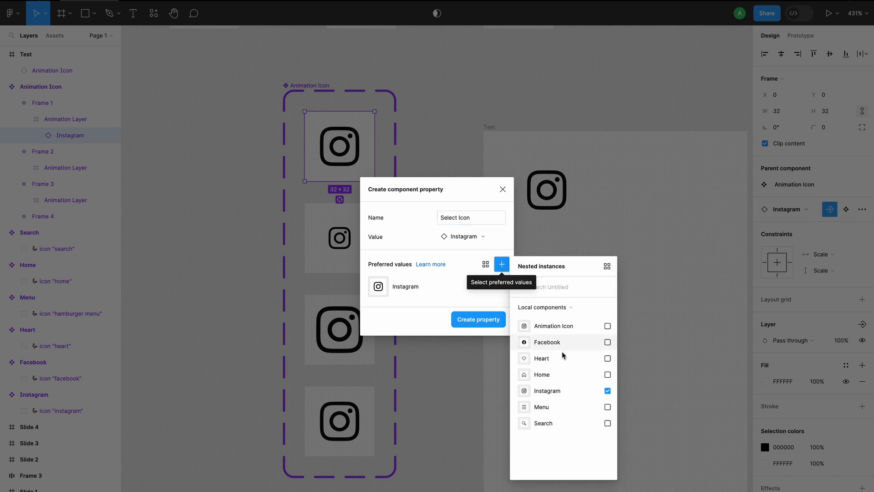
click(565, 307)
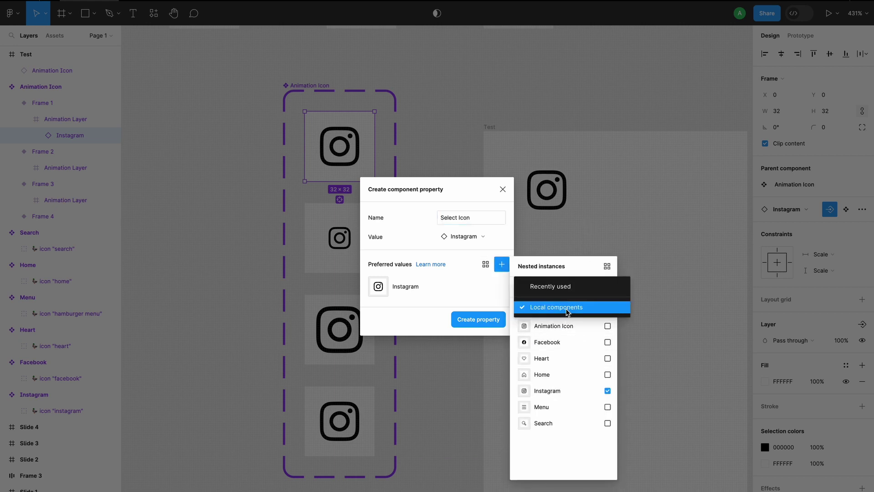
click(569, 470)
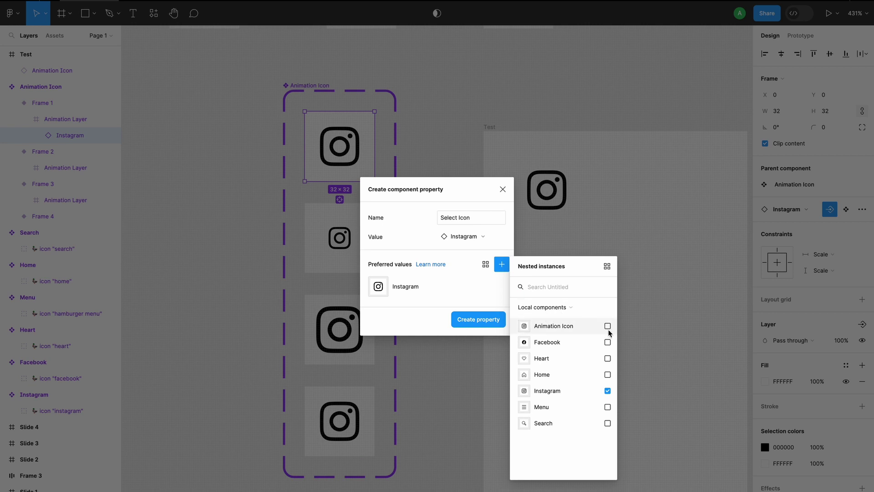
click(607, 342)
click(608, 357)
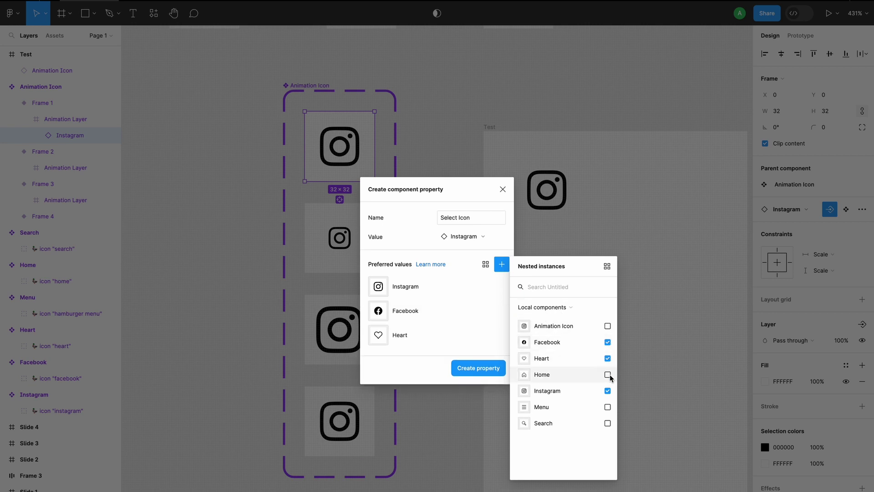
click(607, 375)
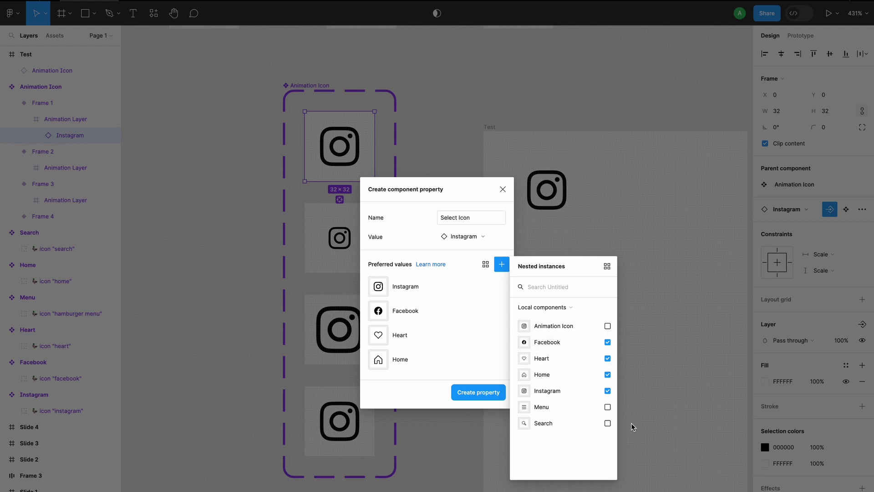
click(607, 406)
click(608, 423)
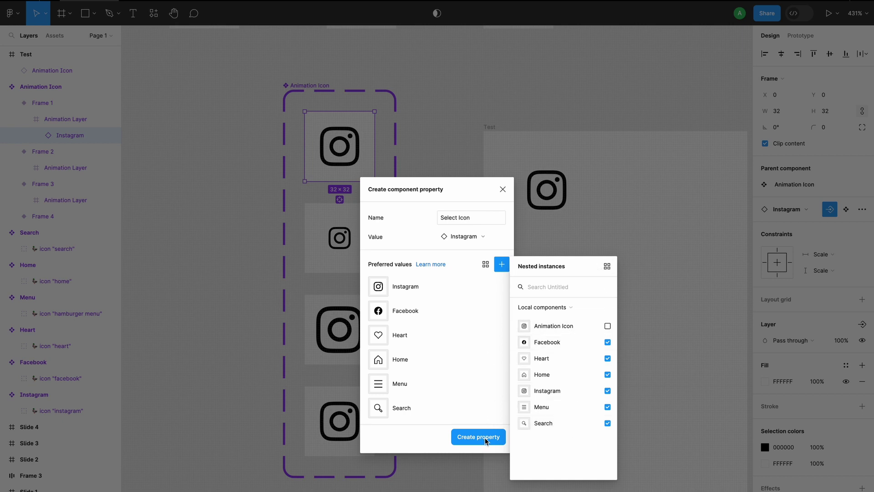
click(433, 439)
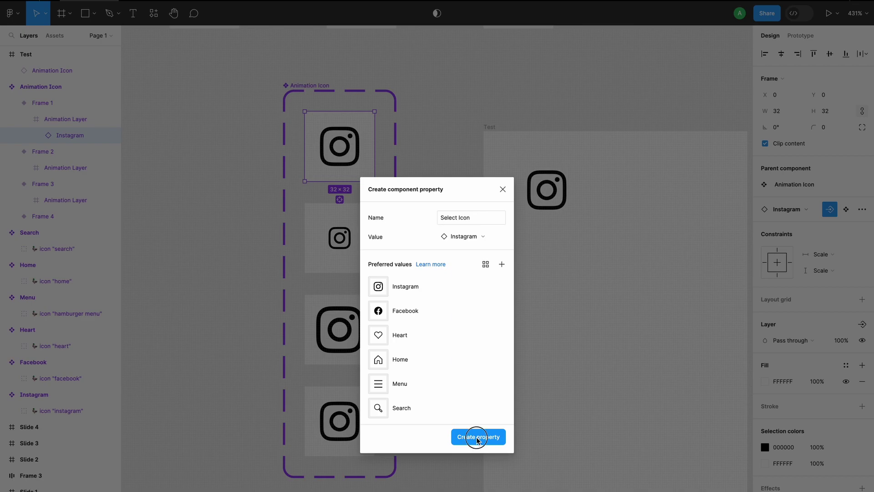
click(478, 438)
click(434, 188)
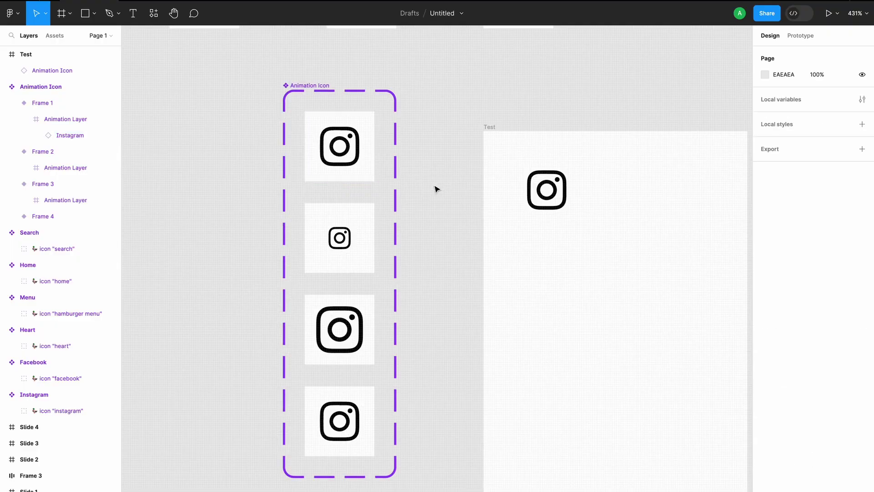
Duplicate the Animation Icon instance beside the original in the Test frame, at about X 61, Y 8, and set the copy's Select Icon to Facebook.
scroll(436, 190, down, 2)
scroll(435, 189, right, 3)
click(493, 146)
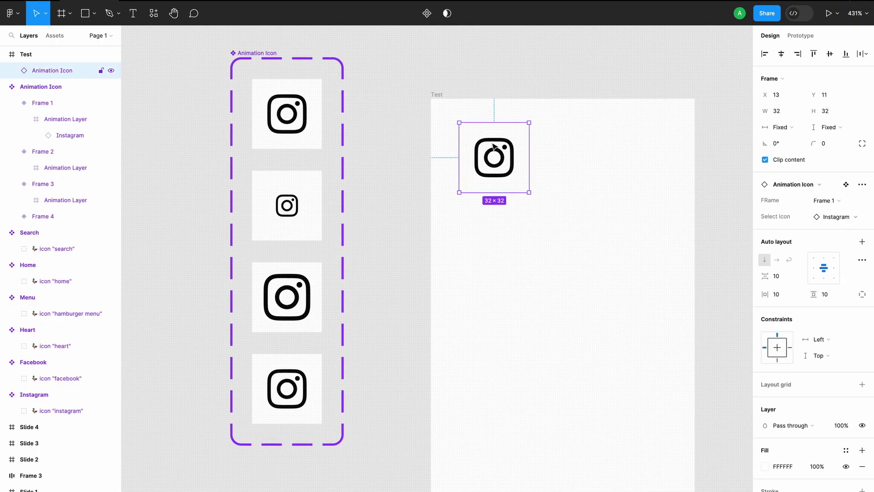
drag(494, 147, 598, 140)
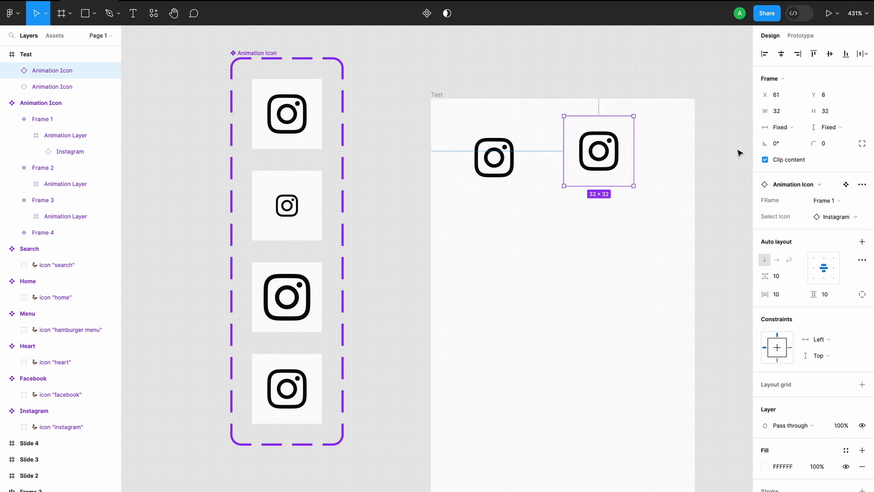
click(842, 217)
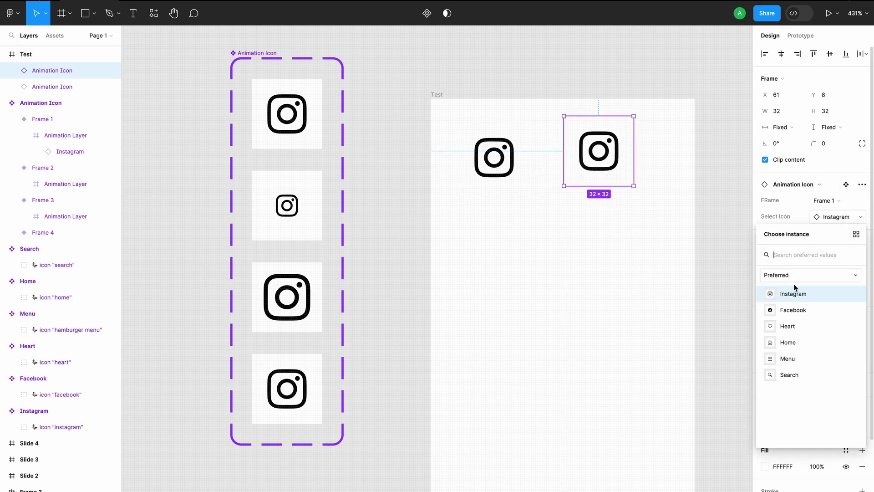
click(793, 310)
Preview Flow 2, trigger the animations of the Instagram and Facebook icons, and close the preview.
click(799, 36)
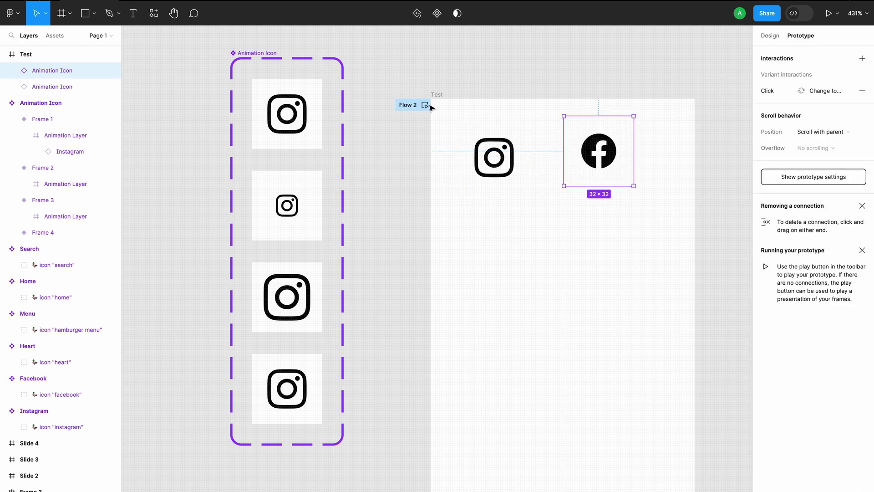
click(430, 105)
click(709, 110)
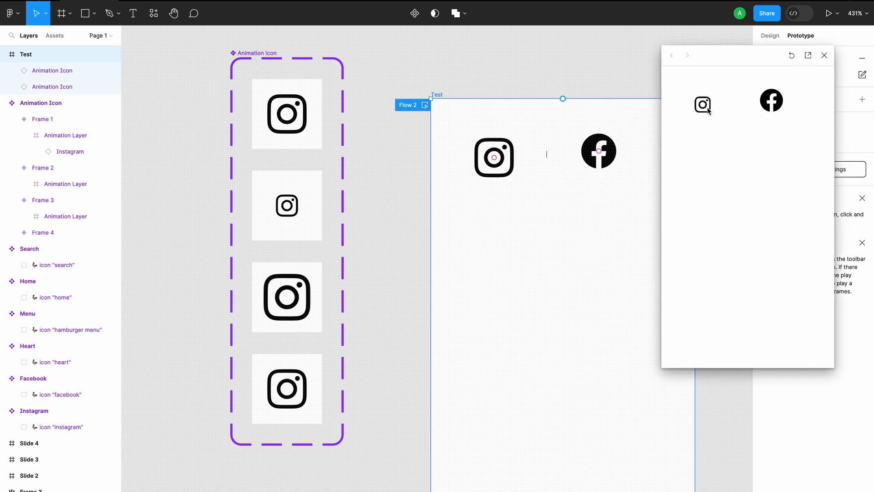
click(769, 107)
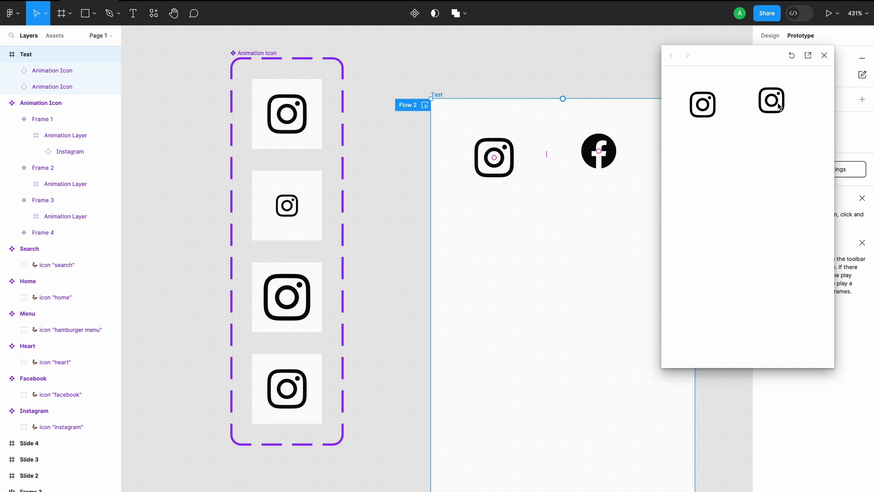
click(767, 112)
click(771, 114)
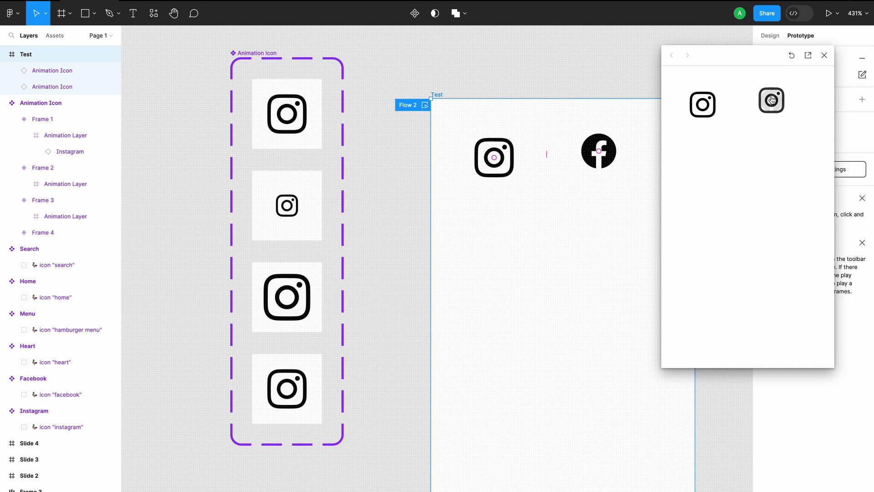
mouse_move(781, 111)
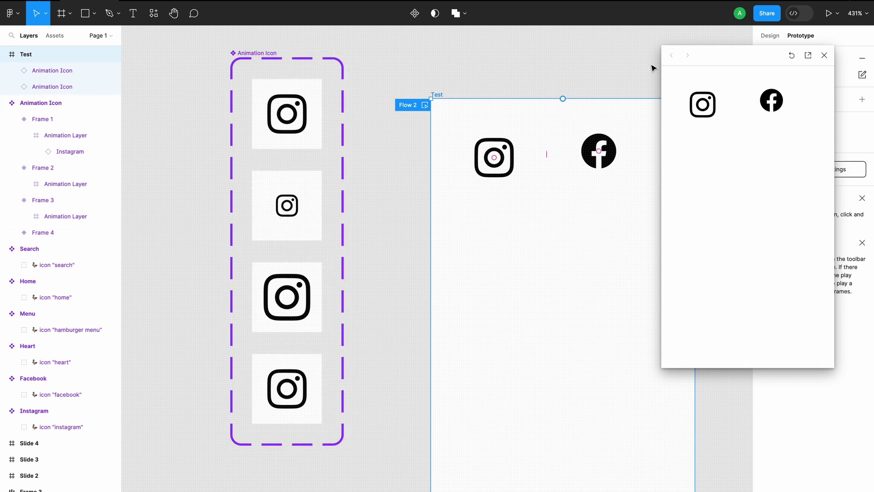
click(824, 55)
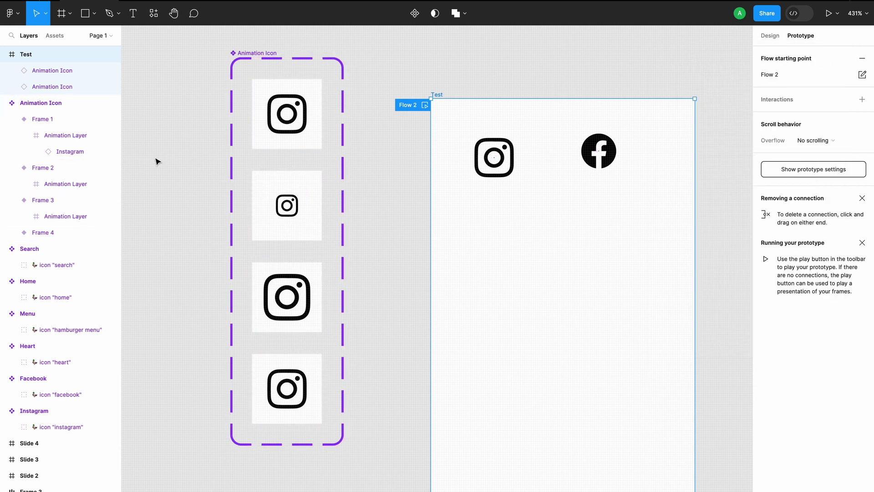
Show the variants' design properties and select the Instagram instance inside Frame 2's Animation Layer.
click(271, 136)
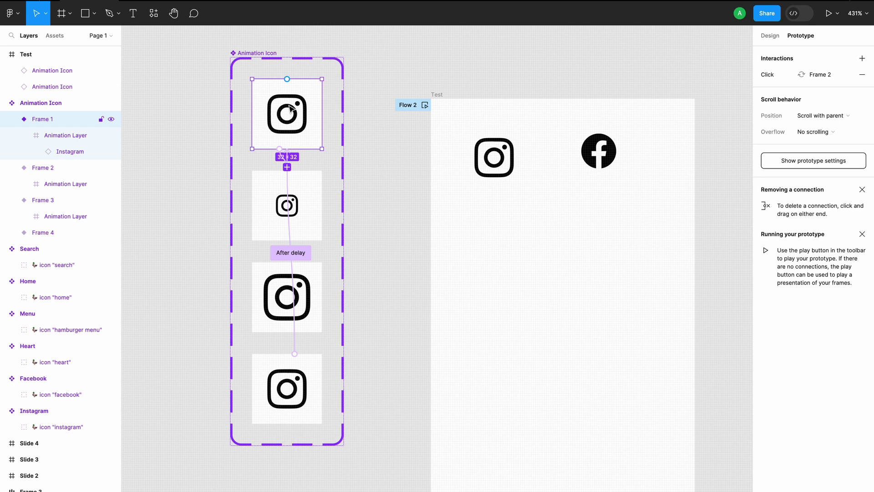
click(764, 36)
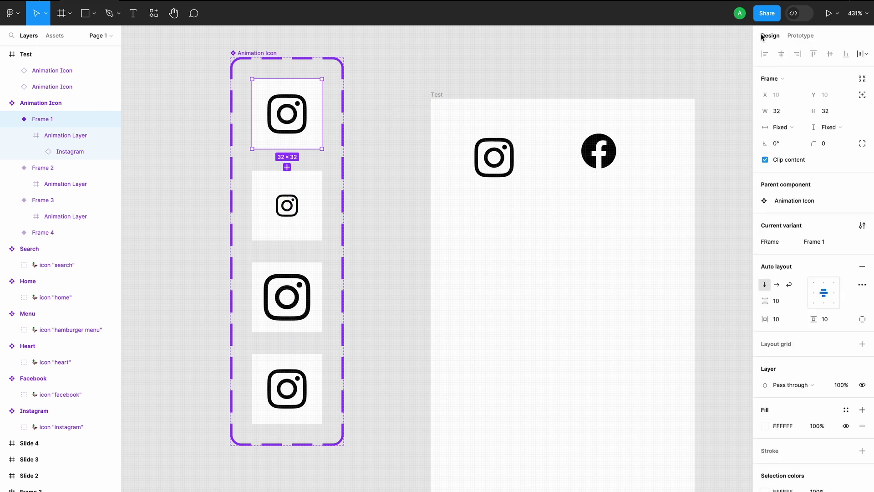
click(282, 212)
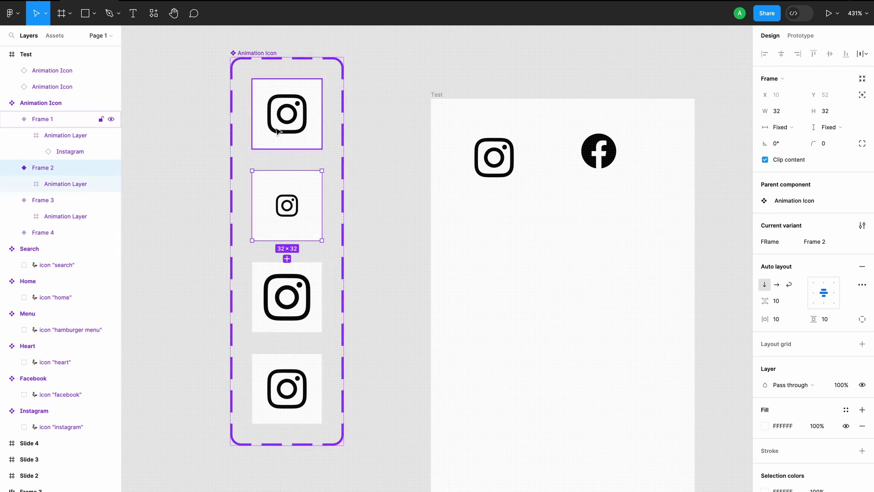
click(20, 186)
click(23, 184)
click(72, 200)
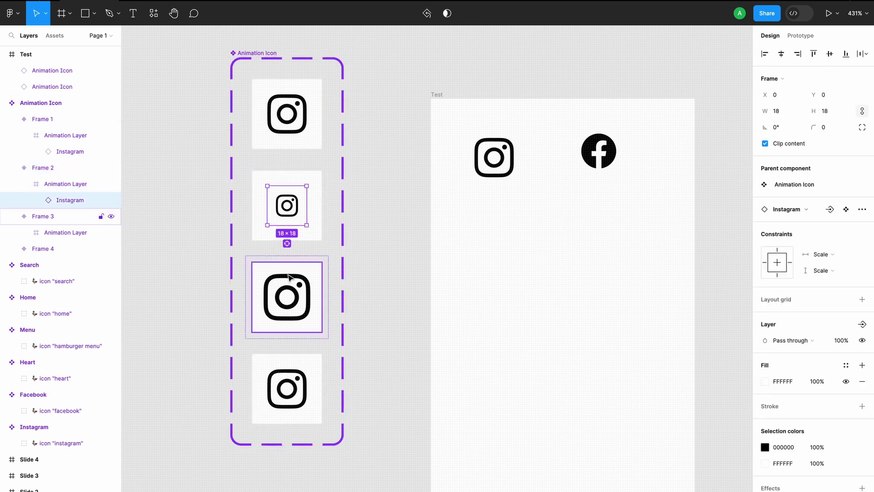
click(25, 232)
shift+click(67, 249)
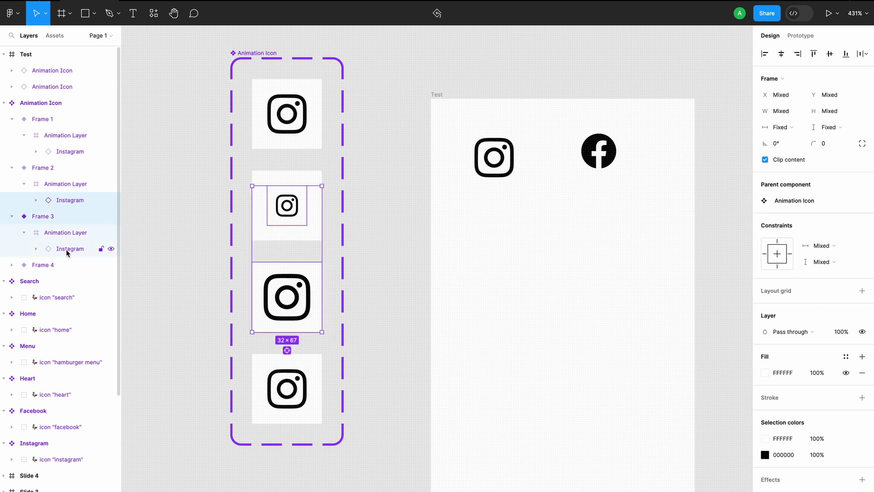
click(69, 200)
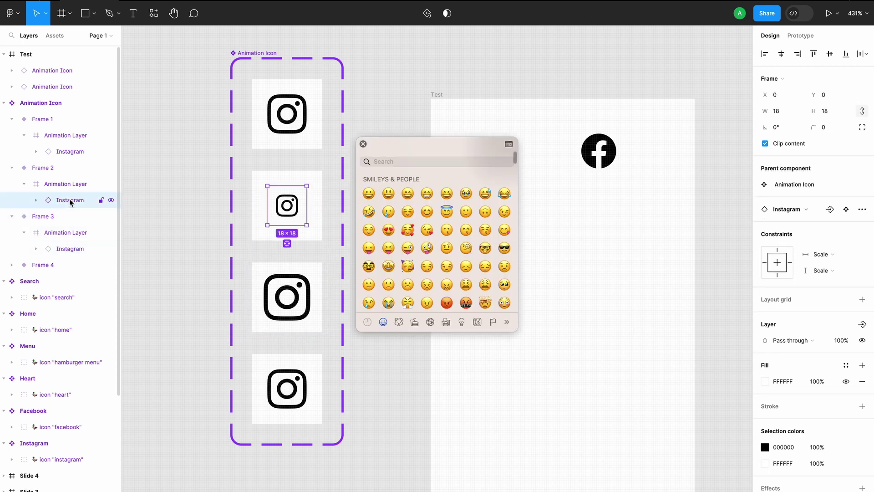
shift+click(50, 215)
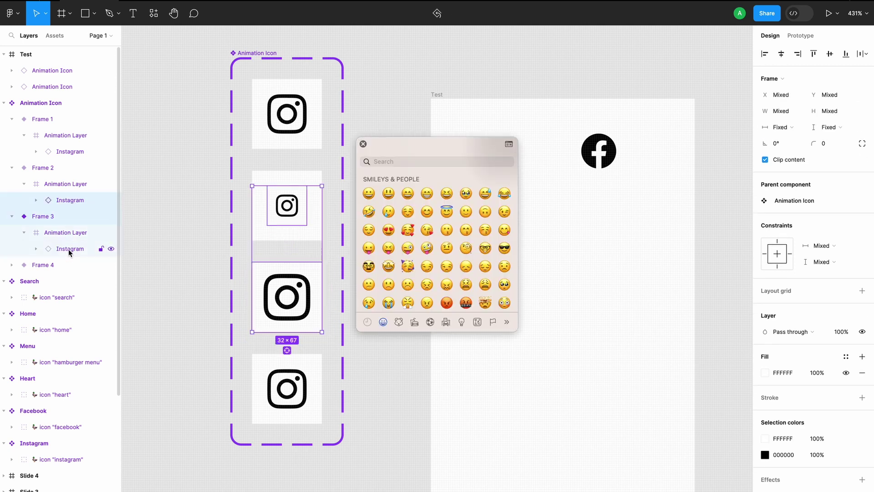
click(363, 144)
Link the Instagram instance in Frame 2 to the existing Select Icon property.
click(290, 204)
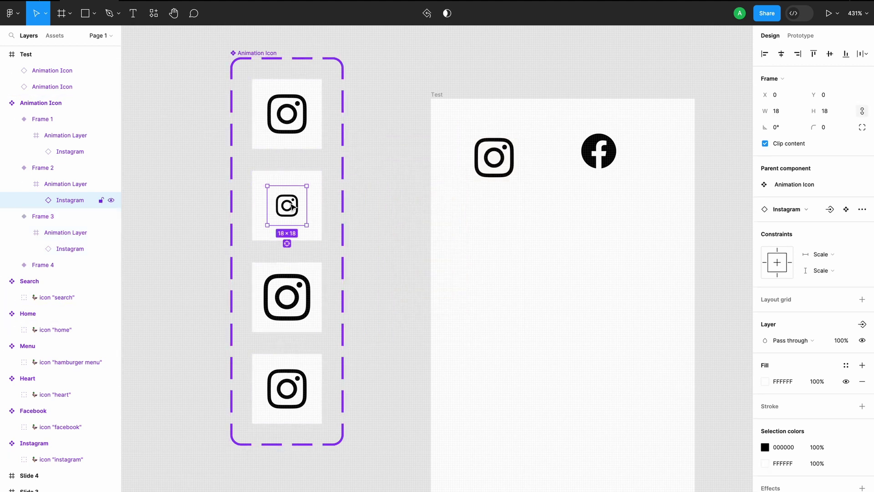
click(830, 210)
click(786, 233)
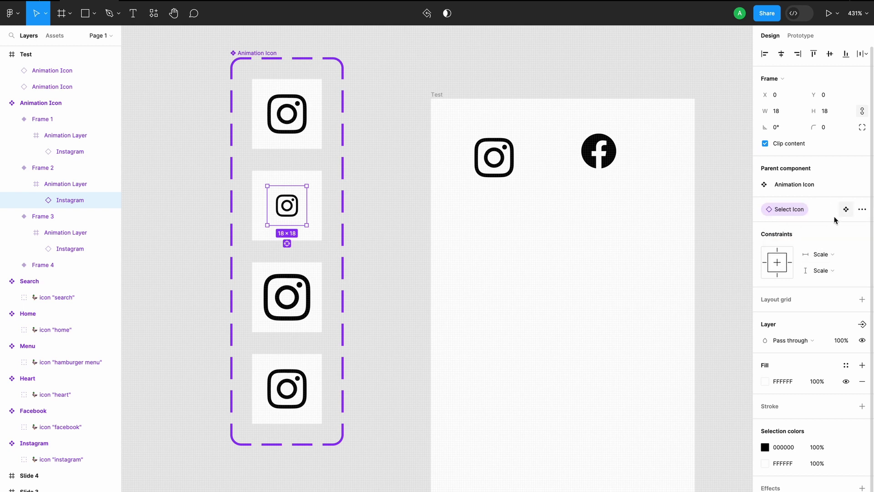
Select the Instagram instance nested in Frame 3's Animation Layer and link it to the Select Icon property.
click(303, 298)
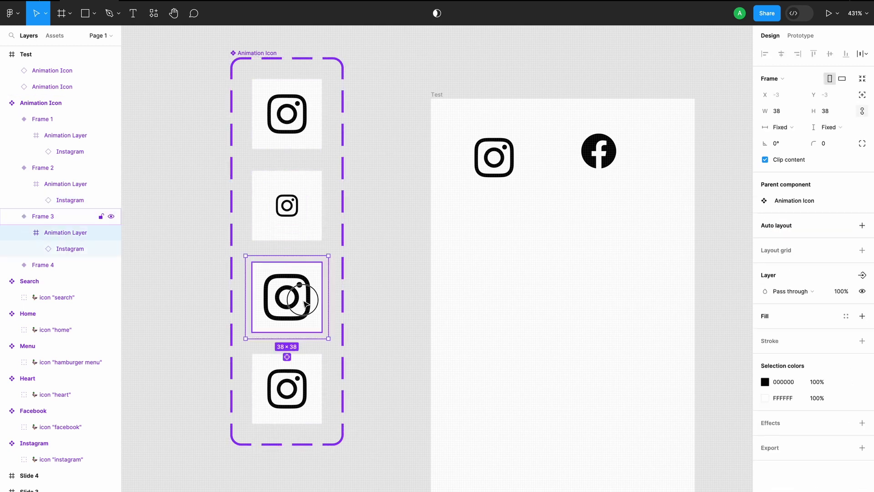
double_click(305, 304)
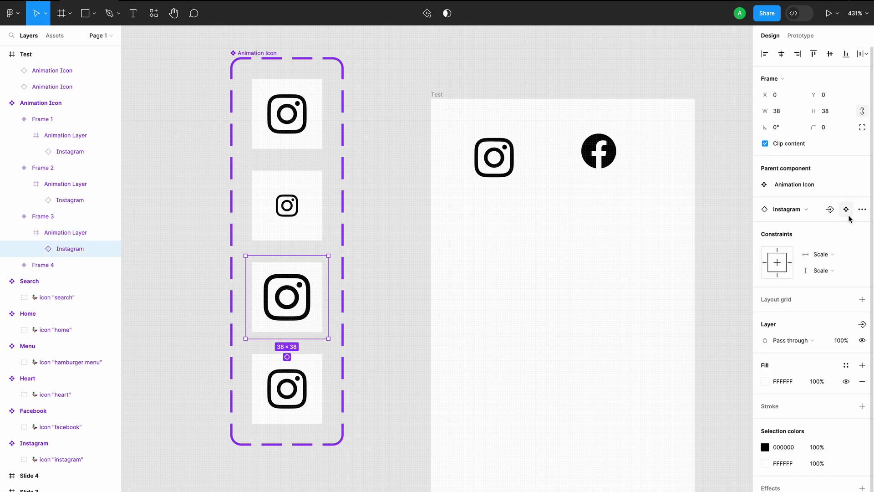
click(829, 208)
click(793, 229)
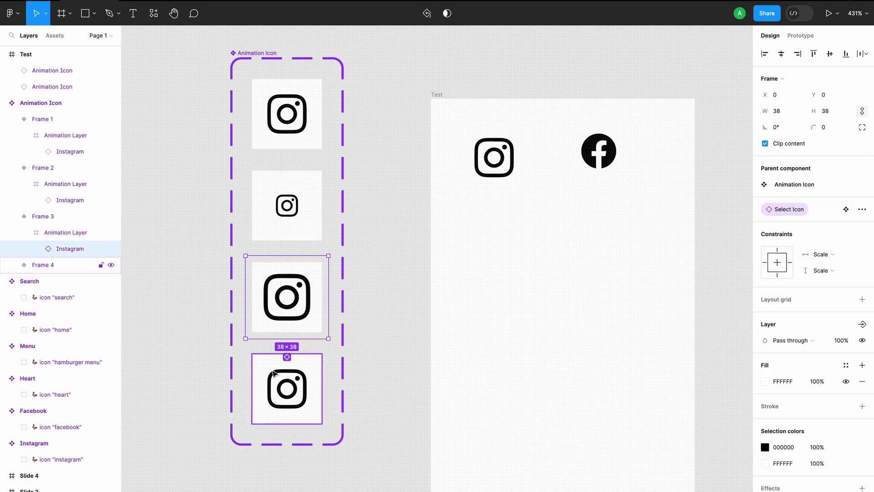
Apply the Select Icon property to the Instagram instance nested in Frame 4 and clear the selection.
click(286, 388)
click(286, 387)
double_click(286, 388)
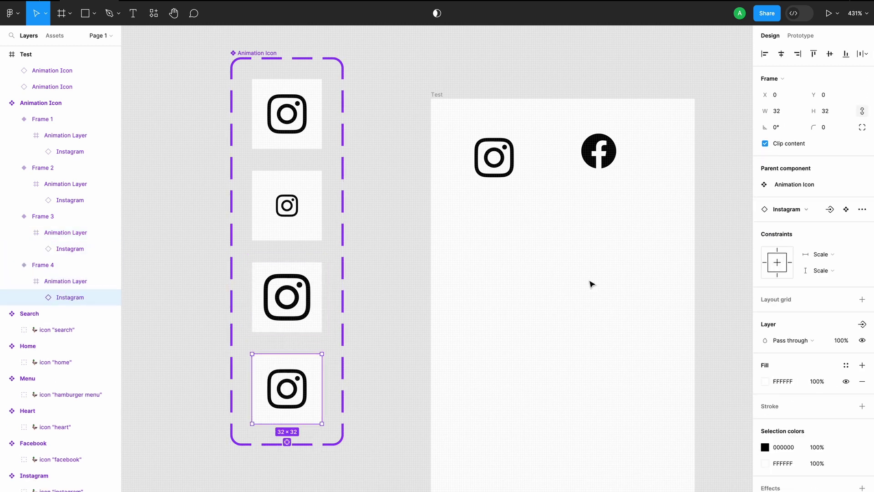
click(830, 209)
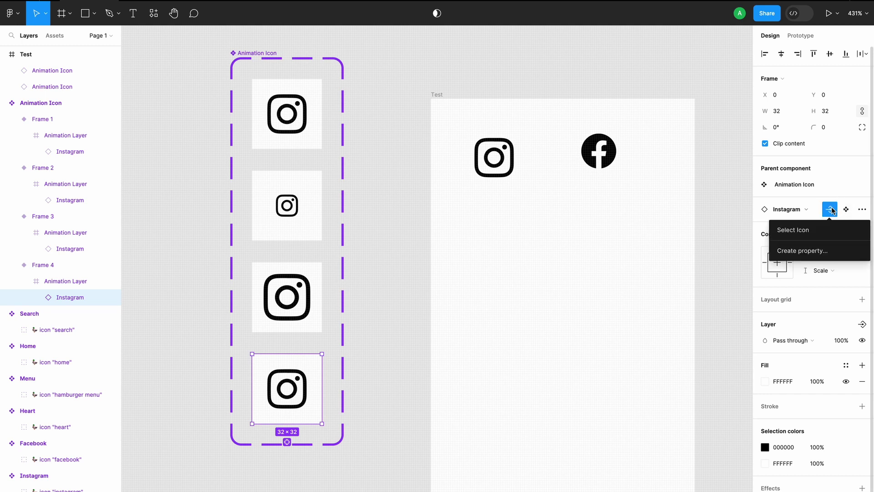
click(802, 230)
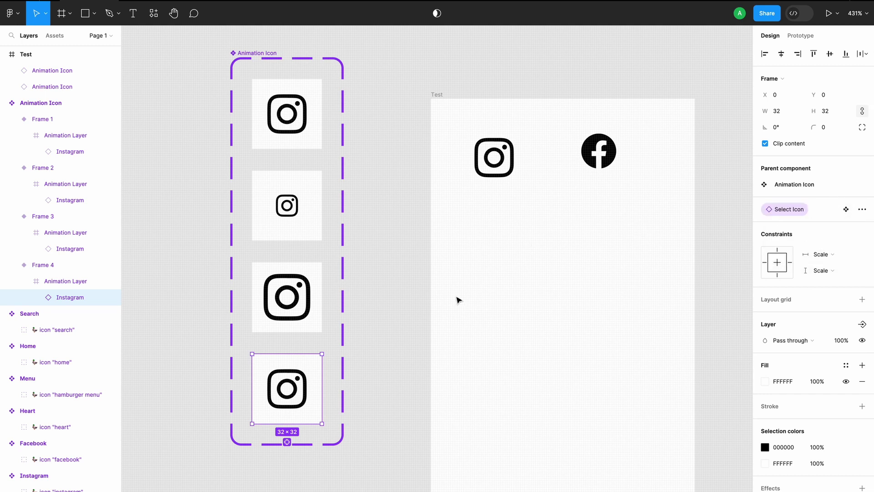
click(398, 322)
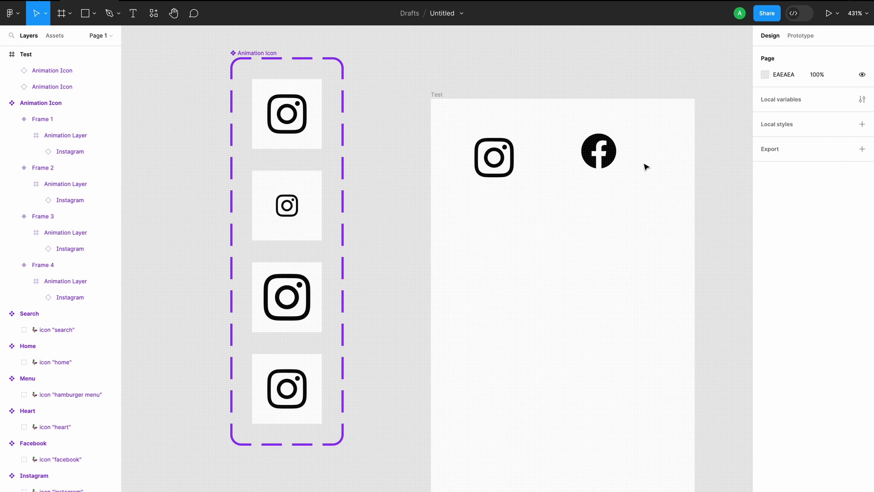
Preview the Test frame's Flow 2 prototype and trigger the animations of the Instagram and Facebook icons.
click(436, 94)
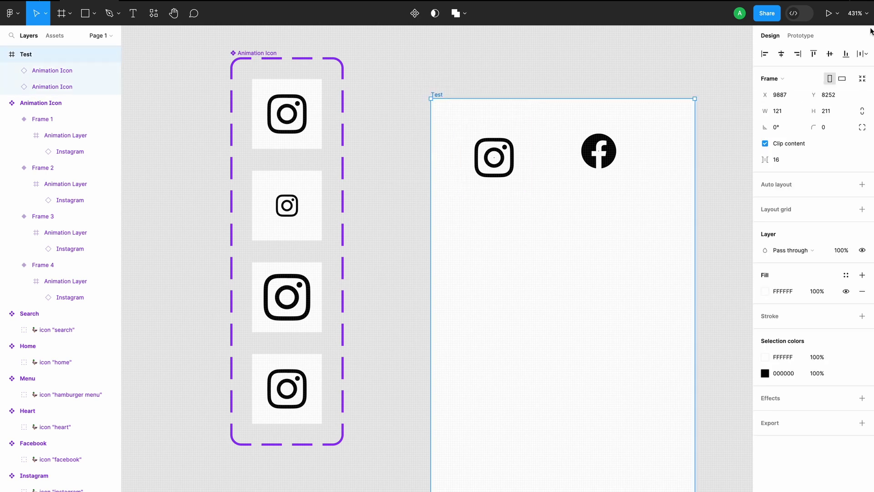
click(806, 36)
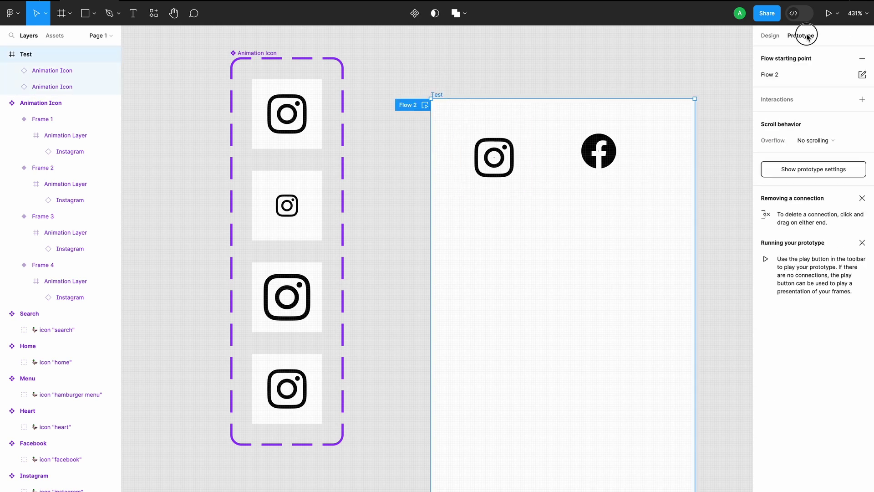
click(425, 105)
click(774, 104)
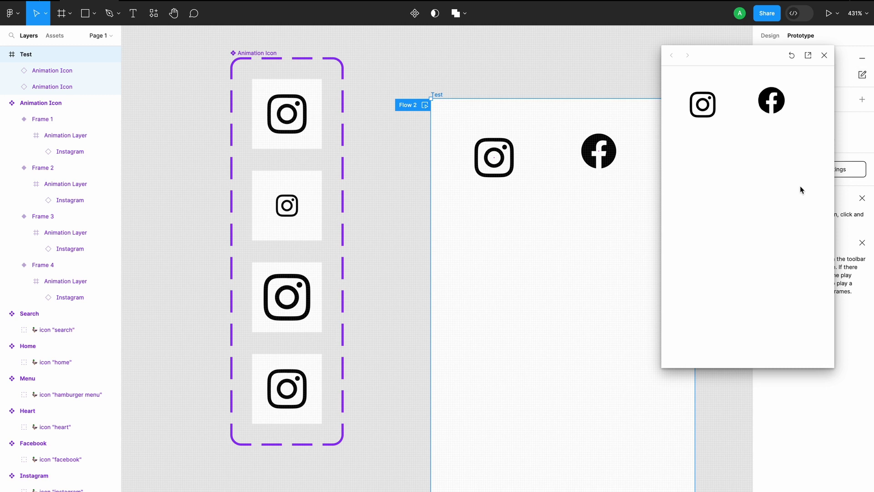
click(707, 111)
click(772, 107)
Duplicate the Instagram icon instance directly beneath the original in the Test frame, at about Y 61, and move the preview window clear of the properties.
scroll(456, 188, down, 5)
click(465, 174)
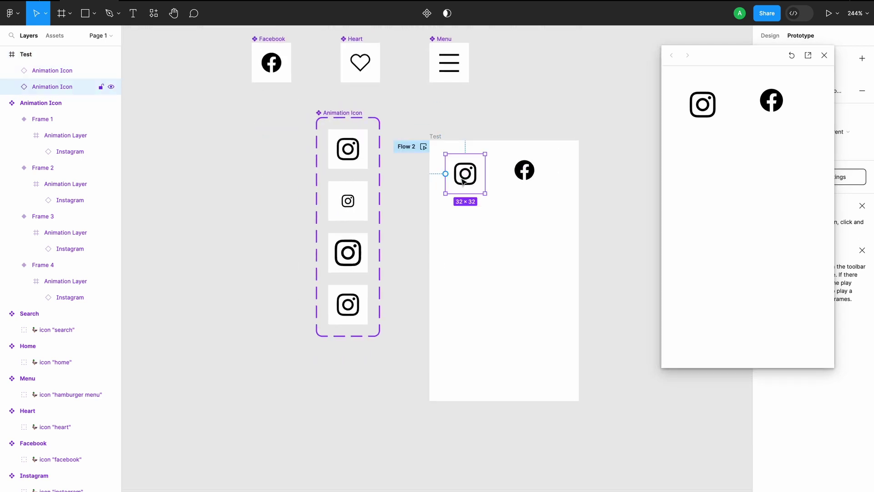
drag(465, 174, 463, 242)
drag(723, 53, 657, 54)
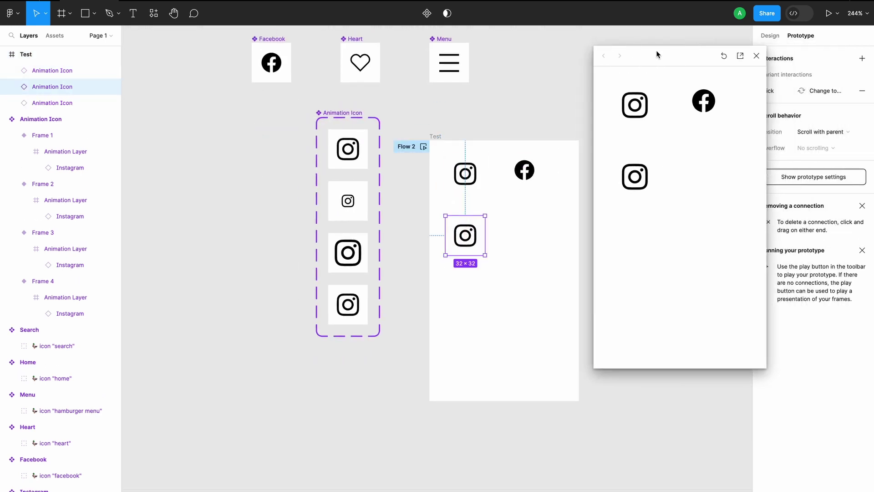
Set the duplicated instance's Select Icon property to Heart and test its animation in the prototype preview.
click(769, 35)
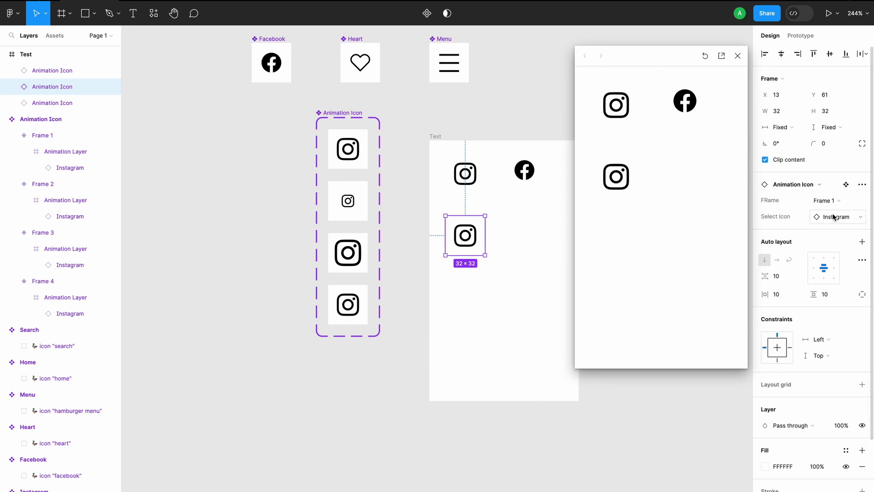
click(848, 219)
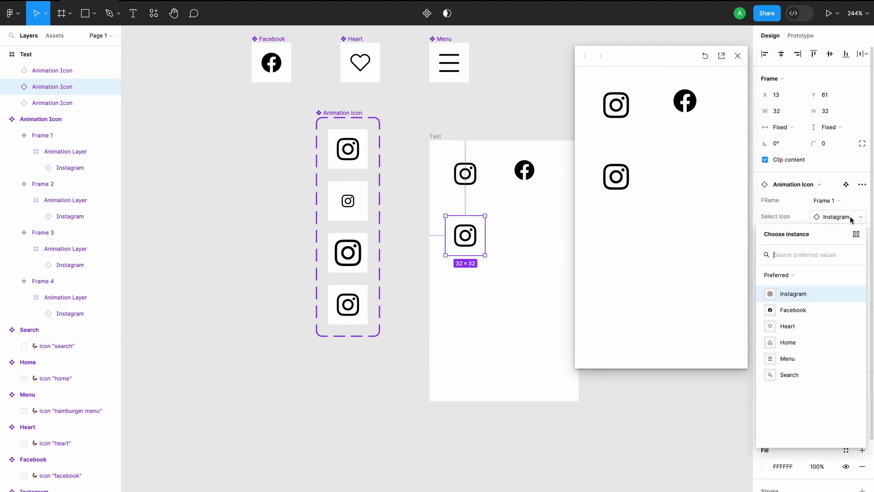
click(787, 328)
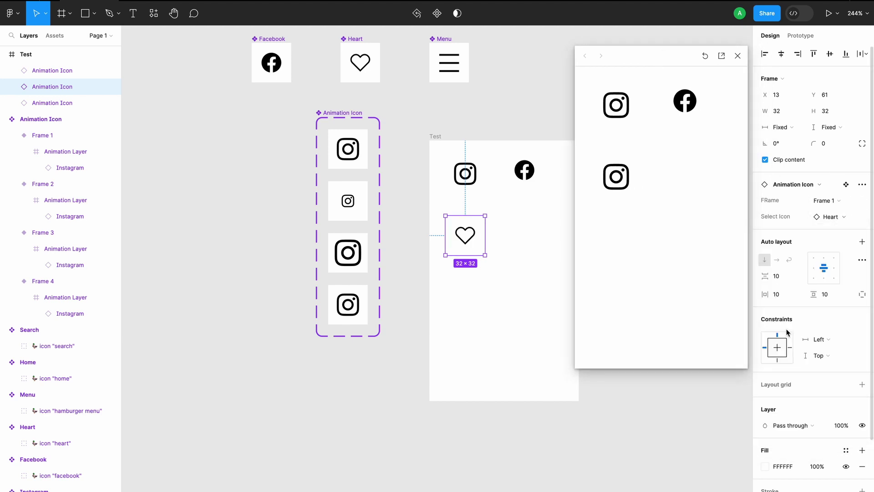
click(622, 230)
click(619, 187)
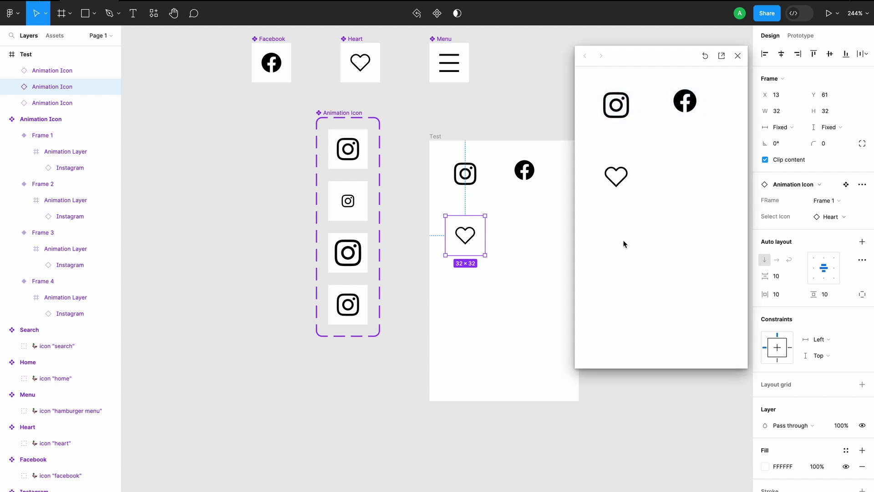